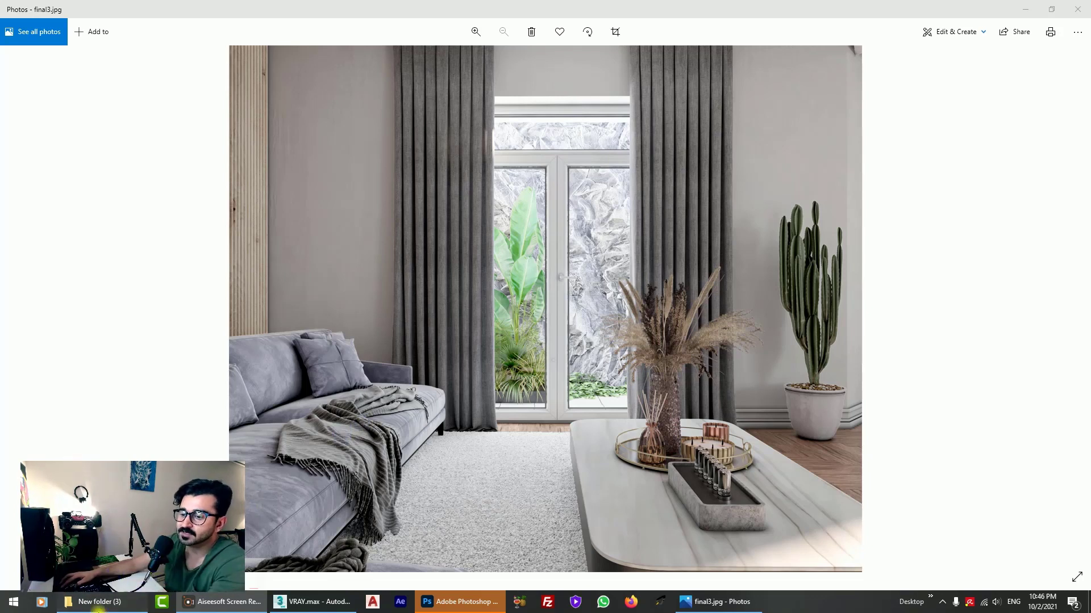
Compare final3.jpg with the render-pass folder, close Photos and select Group001 in 3ds Max.
click(97, 601)
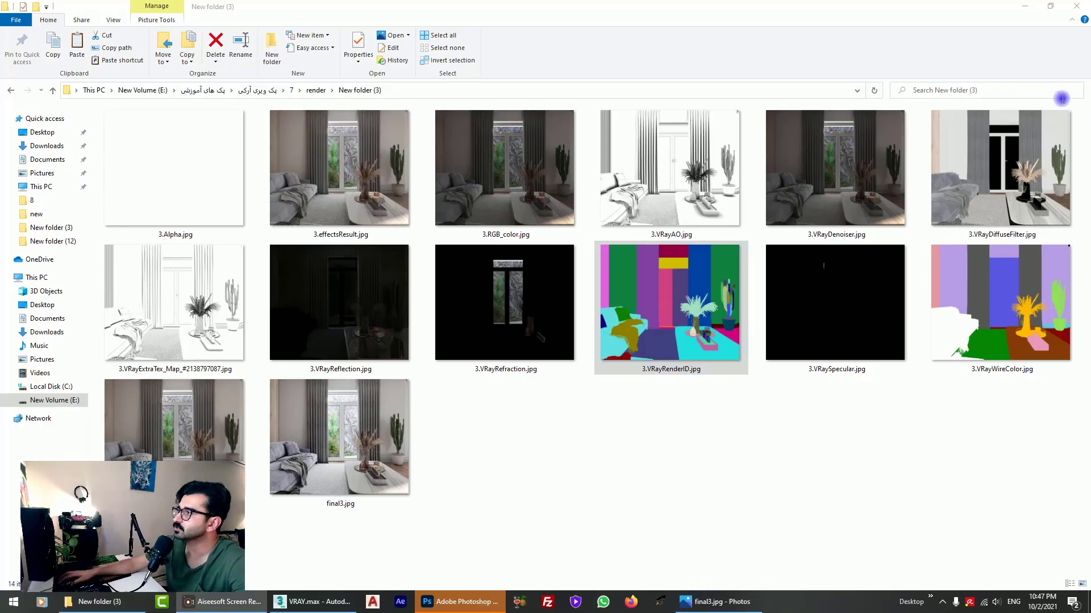
click(1026, 8)
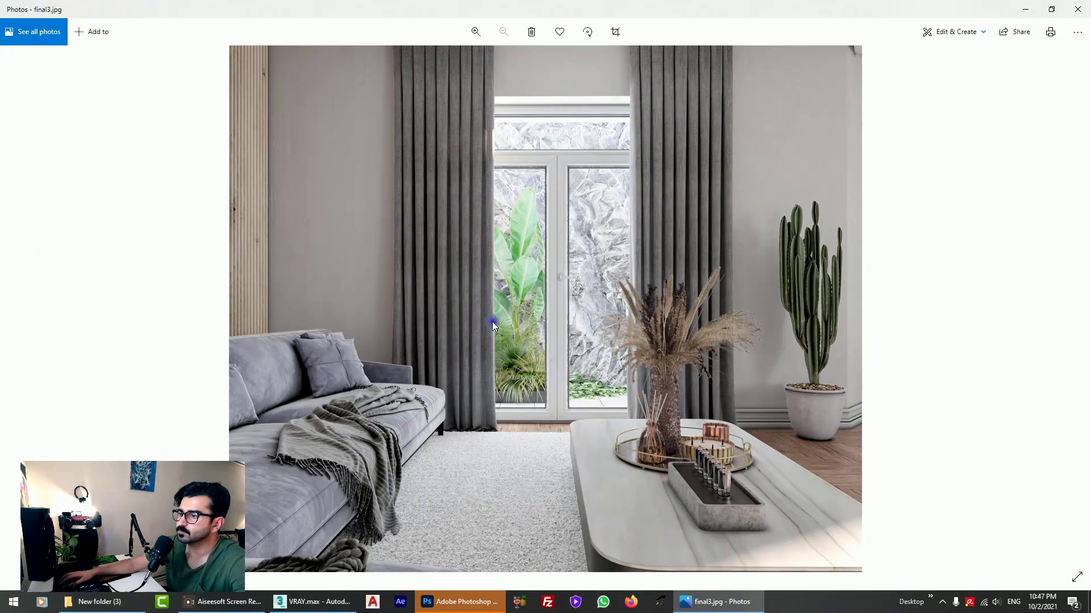
click(1075, 11)
click(485, 214)
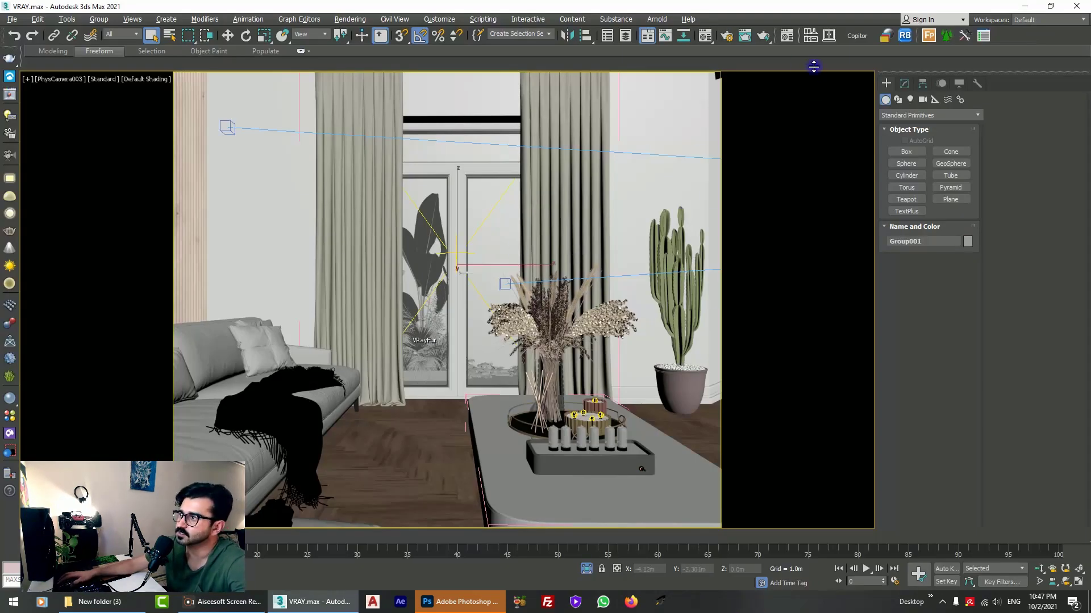
Open V-Ray Render Setup on the Render Elements tab showing the disabled VRayDenoiser.
click(727, 35)
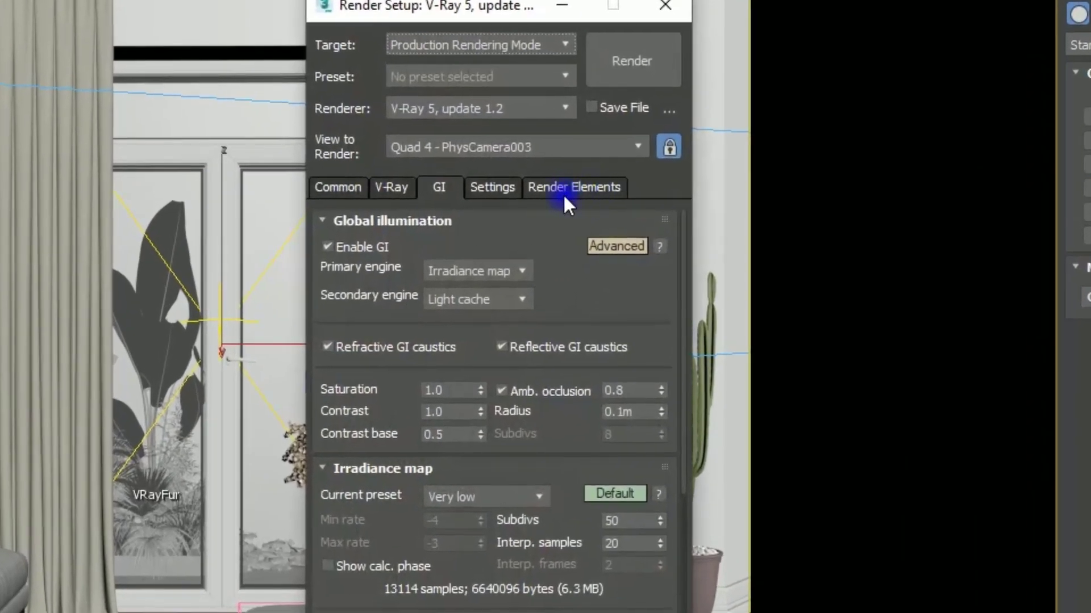
click(554, 187)
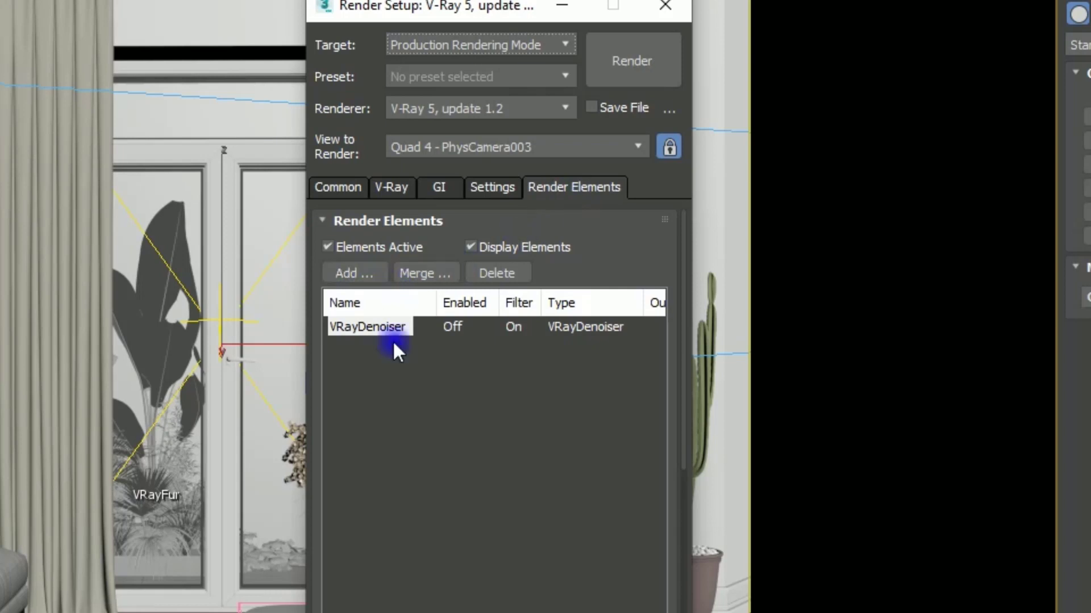
Open the Add list of render elements and pick VRayDenoiser.
click(362, 273)
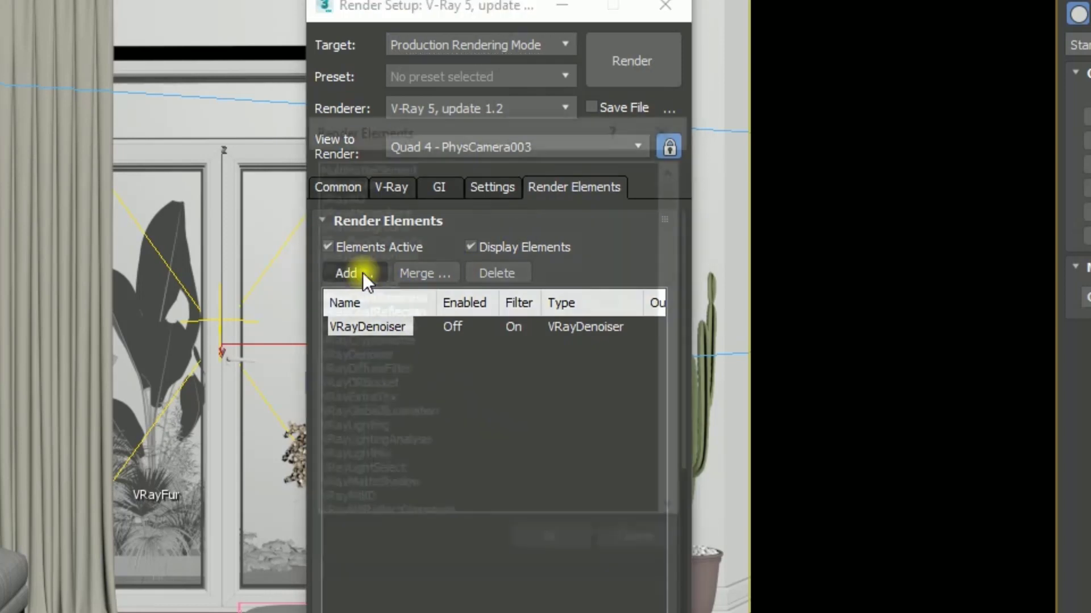
scroll(414, 239, down, 2)
scroll(410, 267, down, 7)
scroll(410, 267, down, 5)
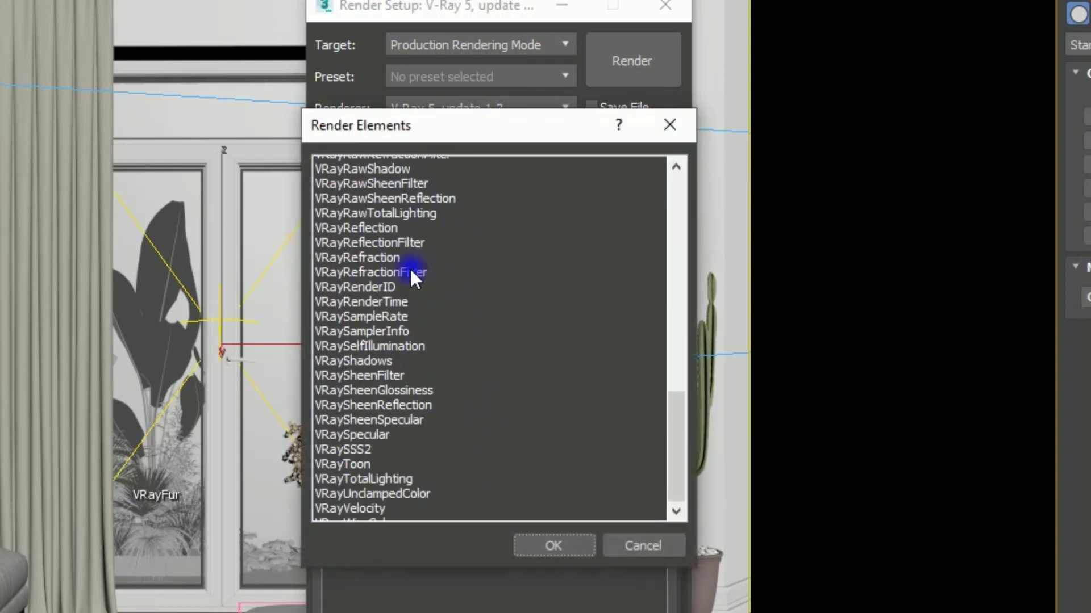
scroll(410, 267, down, 2)
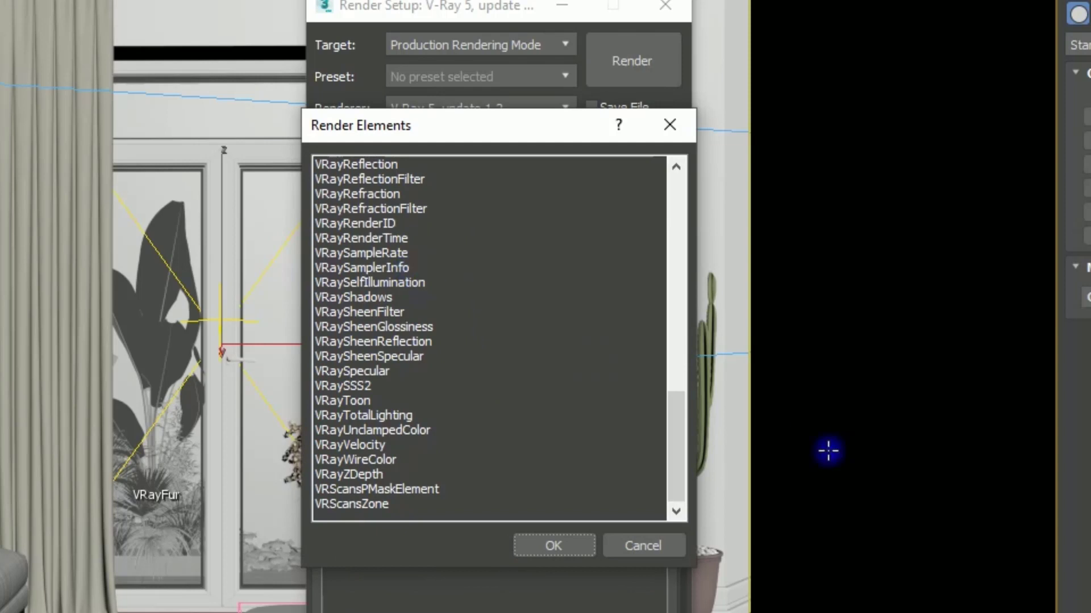
drag(682, 434, 681, 197)
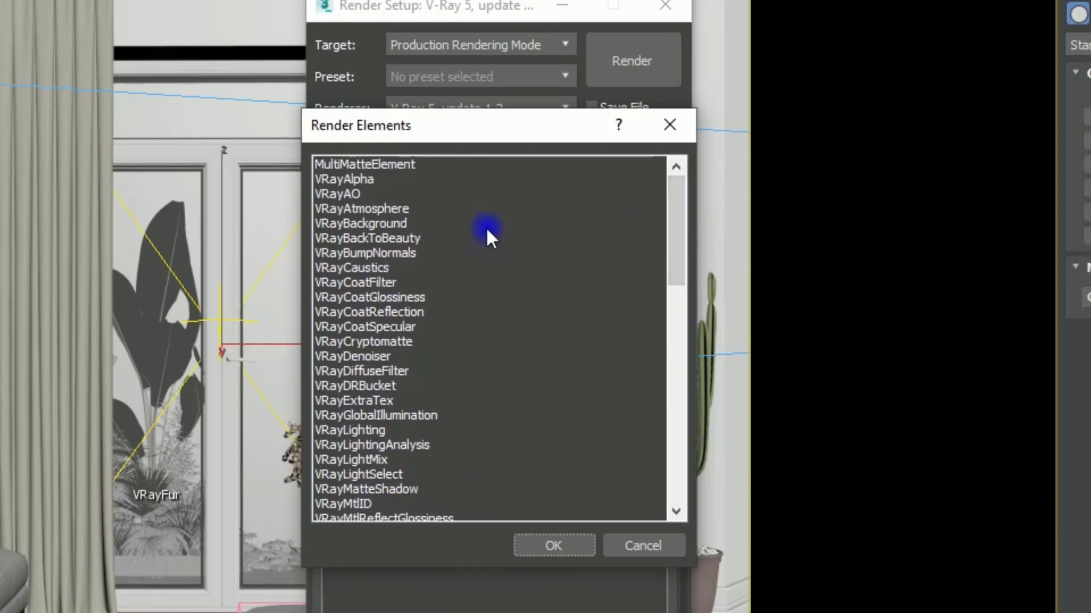
click(375, 357)
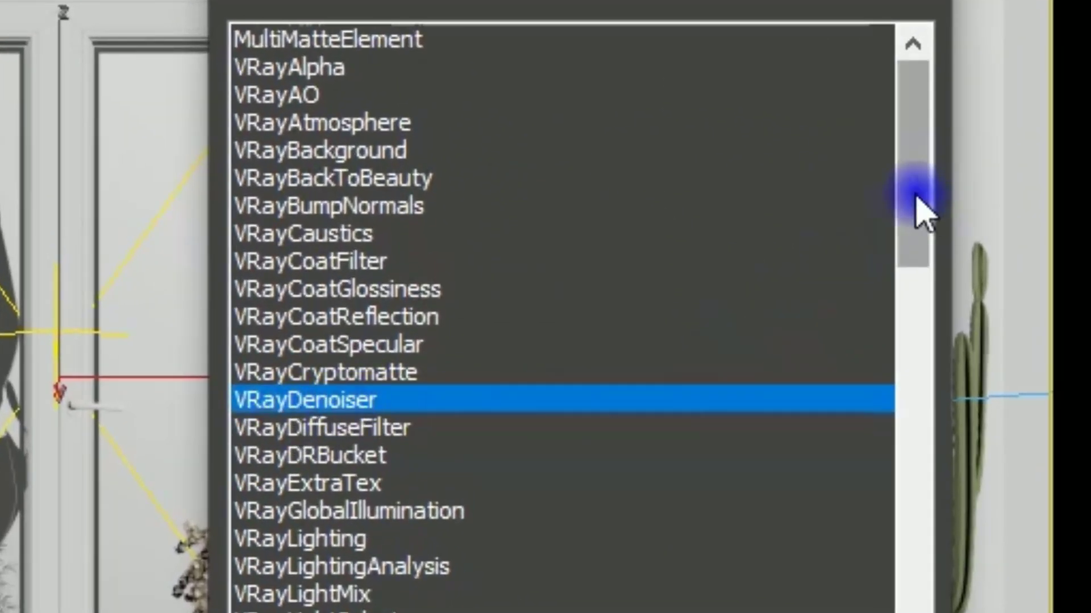
Also select VRayExtraTex, VRayAO and VRayWireColor in the elements list.
drag(916, 200, 916, 268)
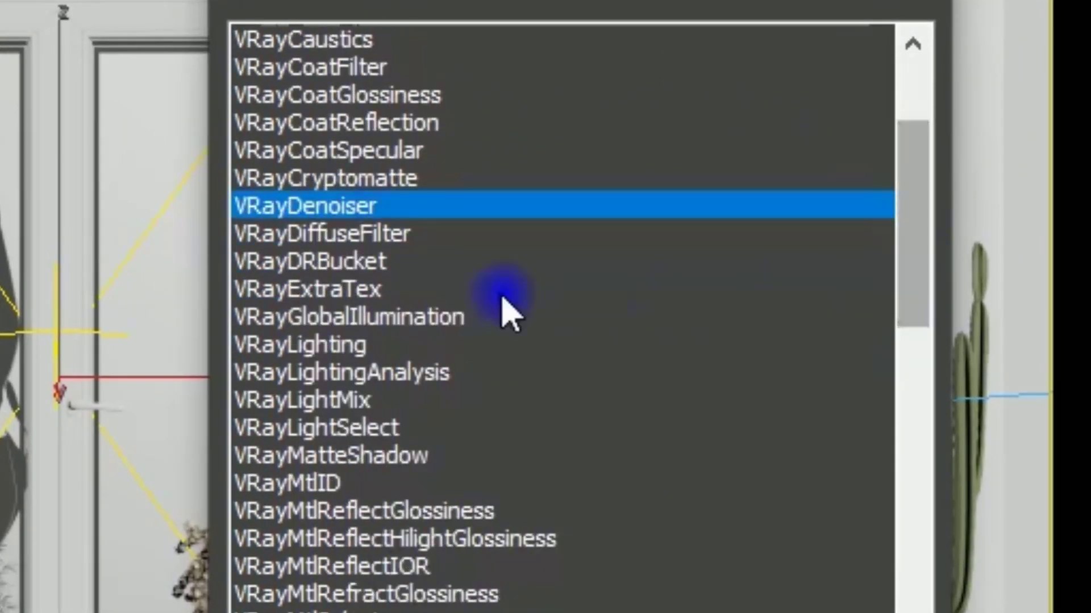
click(413, 291)
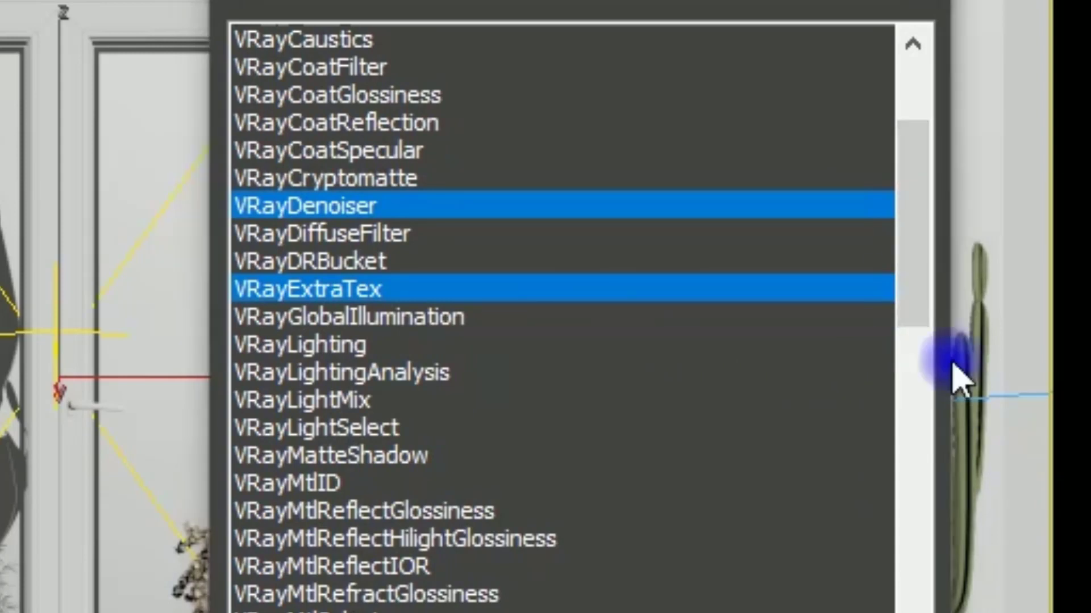
drag(923, 284, 920, 213)
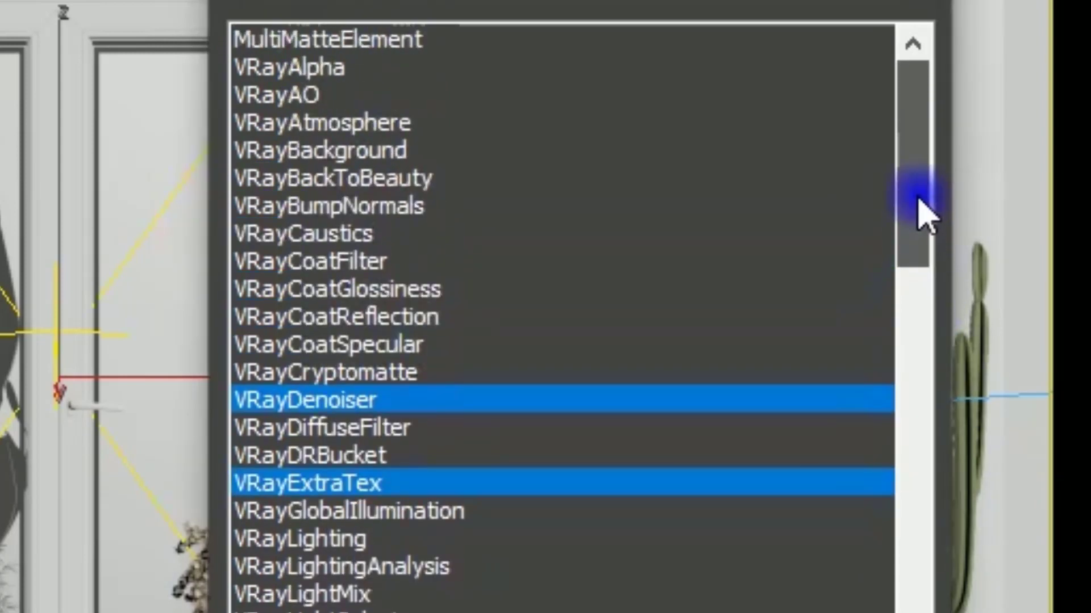
ctrl+click(338, 97)
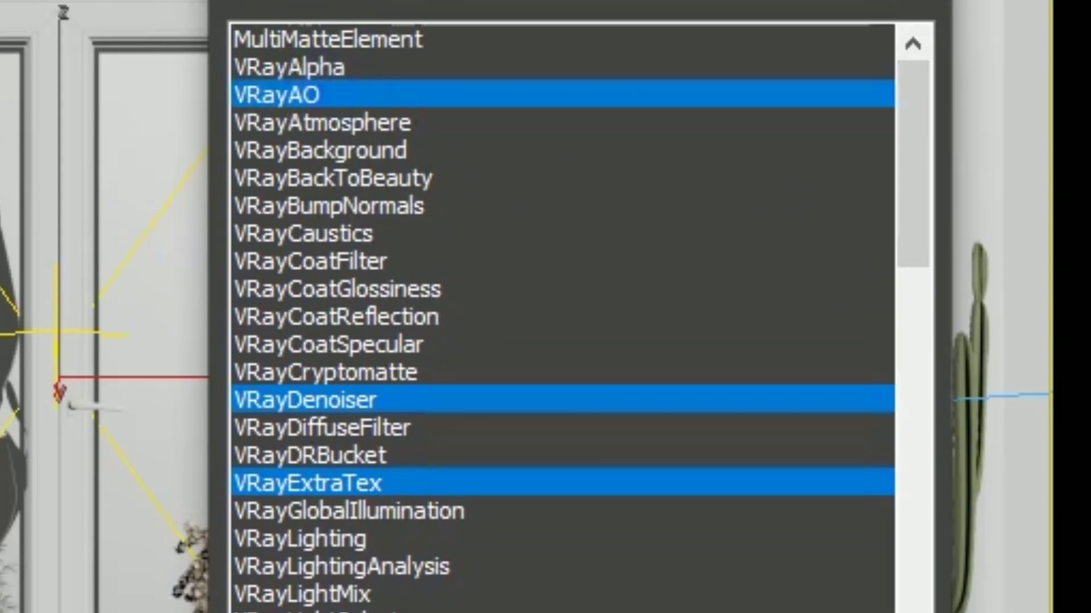
drag(924, 218, 922, 256)
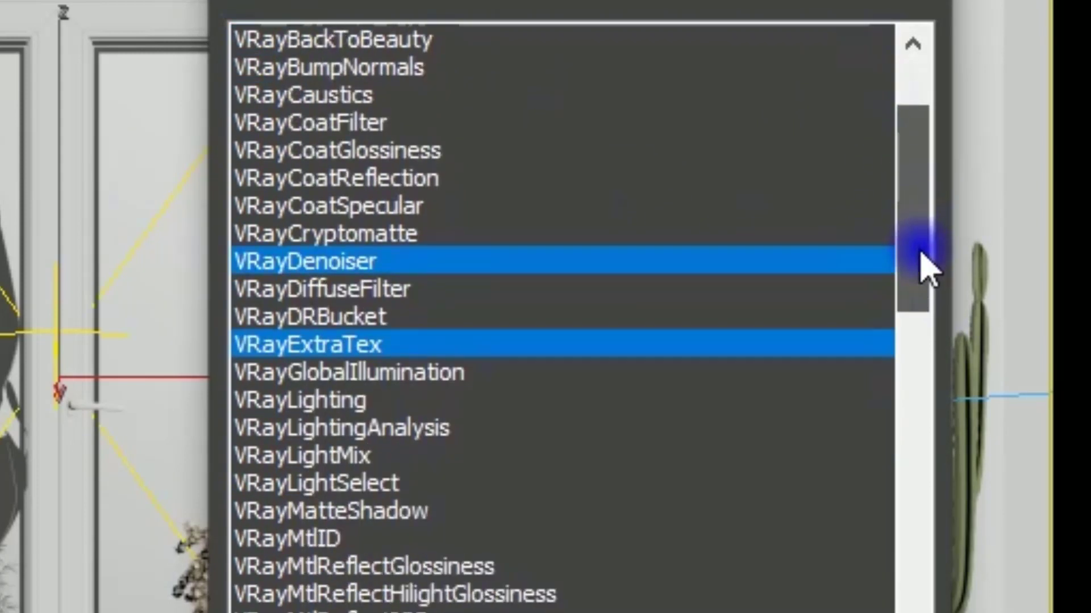
drag(923, 264, 923, 610)
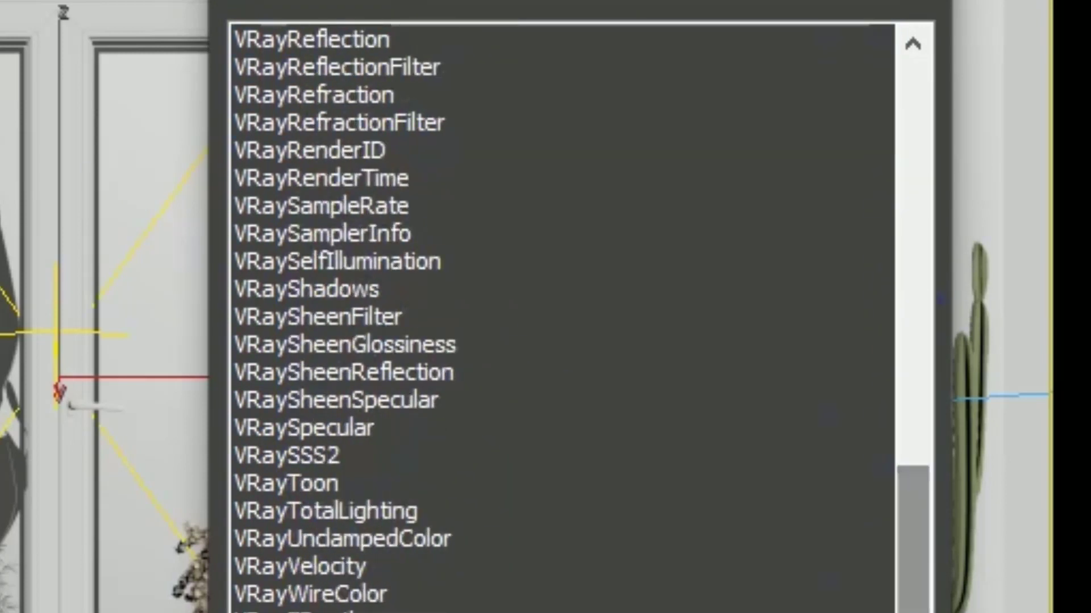
ctrl+click(343, 593)
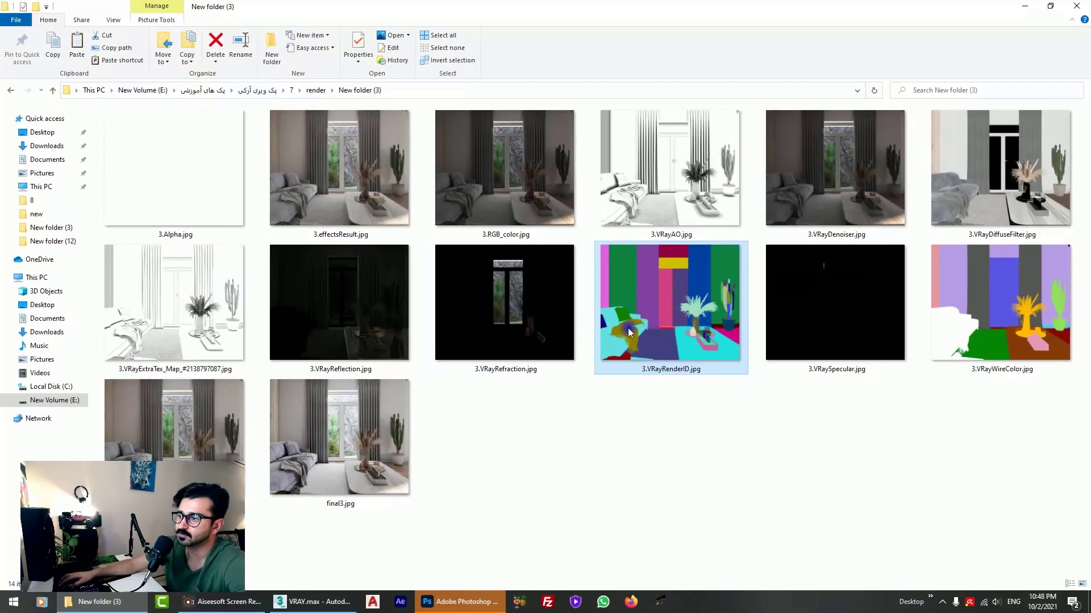
double_click(640, 321)
click(1077, 7)
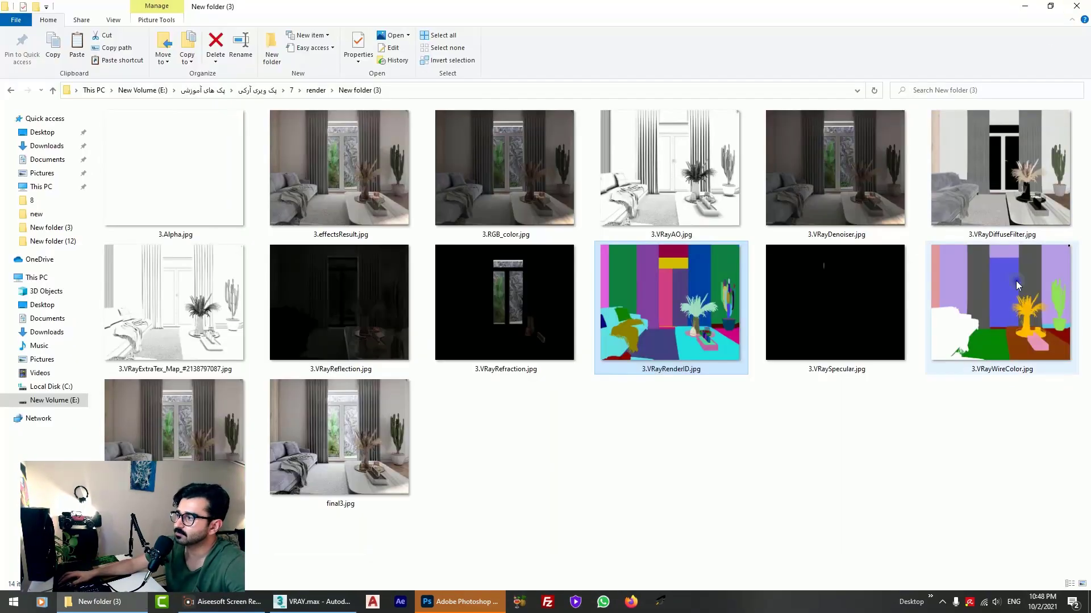
click(965, 312)
double_click(968, 312)
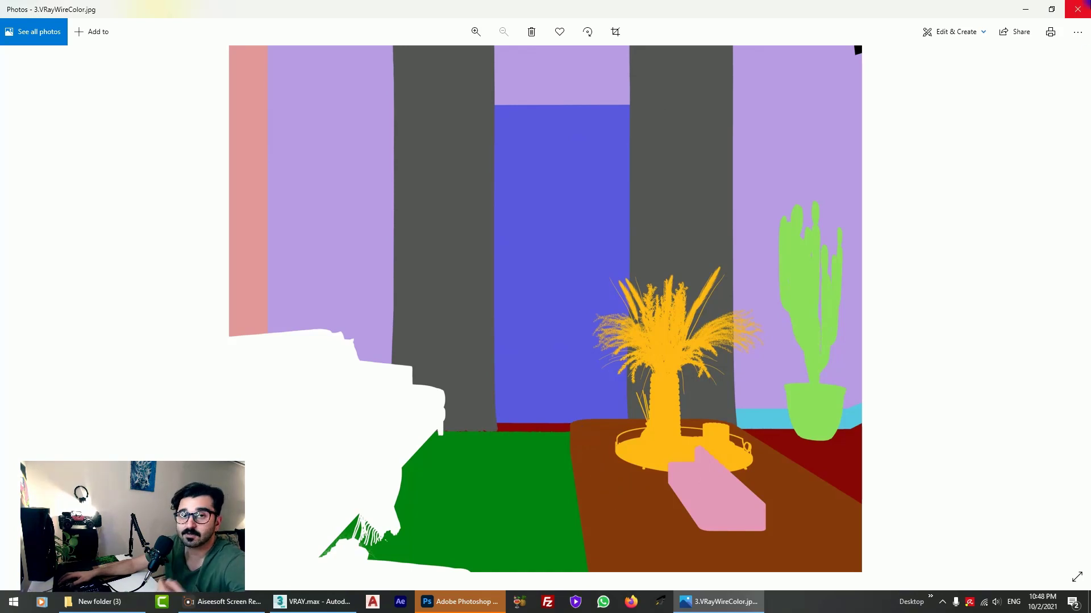
click(1077, 8)
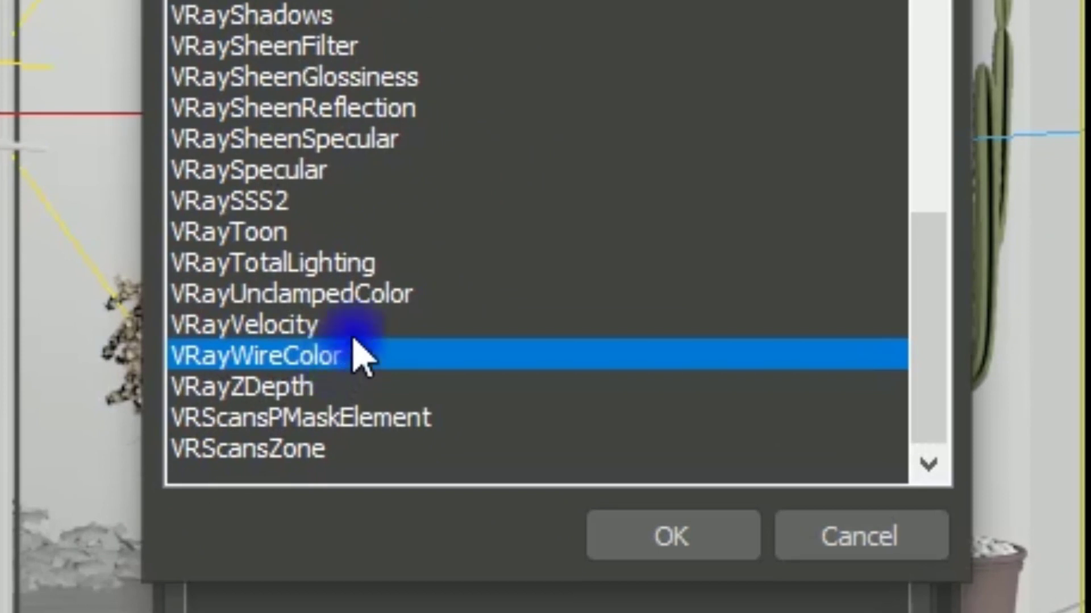
Add VRaySpecular and VRayRenderID to the chosen render elements.
ctrl+click(294, 177)
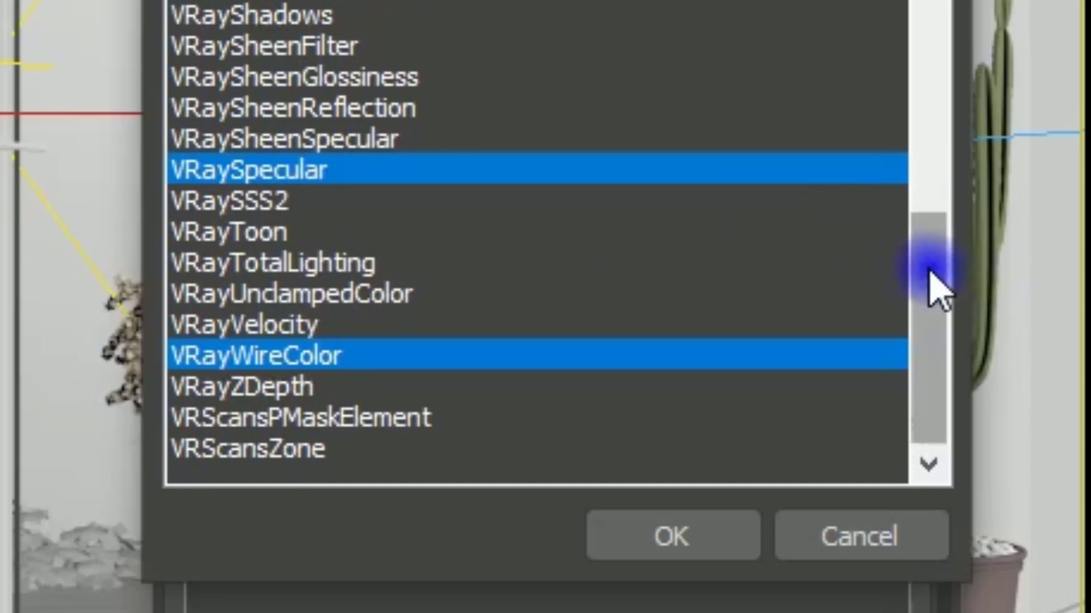
drag(932, 285, 930, 202)
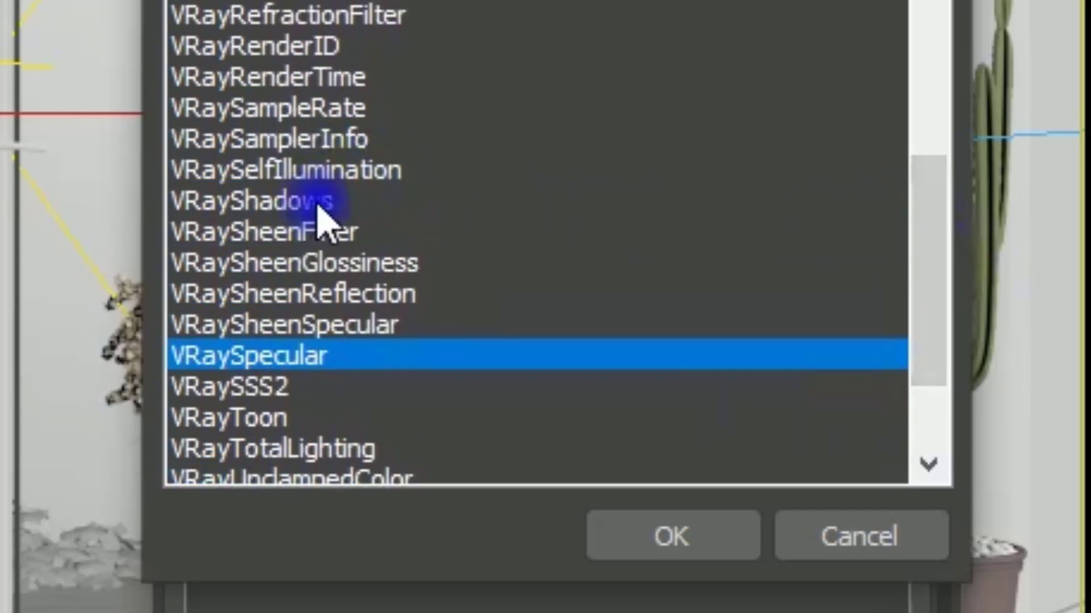
click(299, 46)
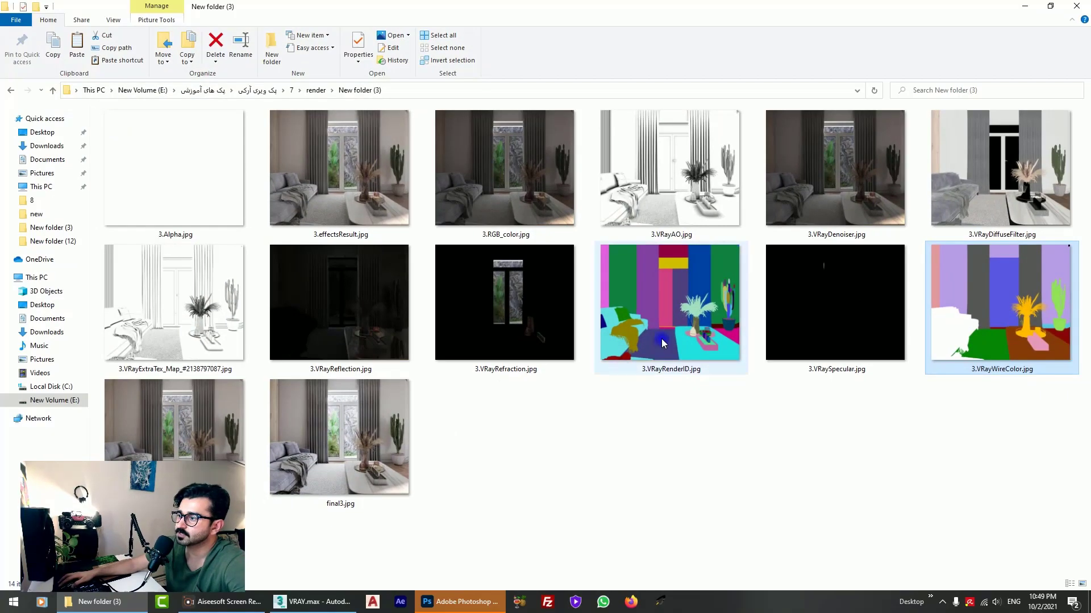
Preview 3.VRayRenderID.jpg in Photos, then close it and return to VRAY.max.
click(661, 339)
double_click(661, 339)
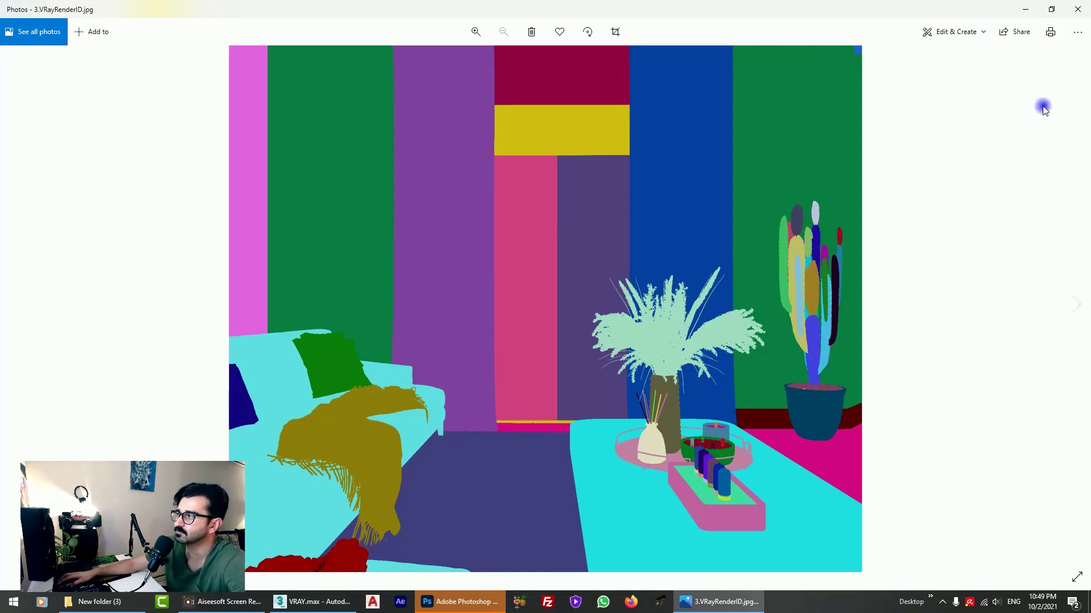
click(1078, 10)
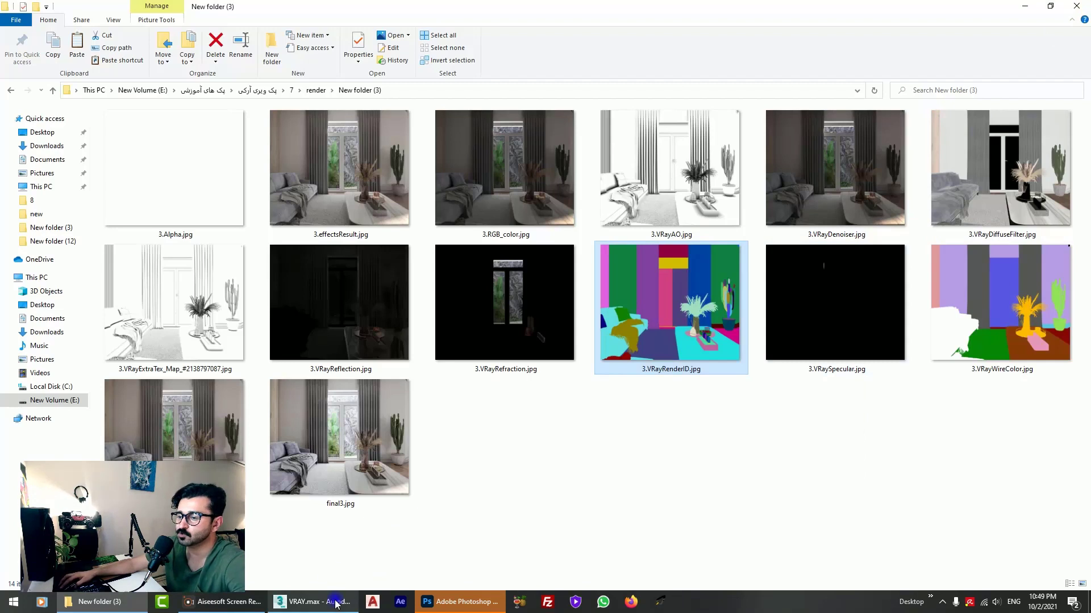
click(310, 601)
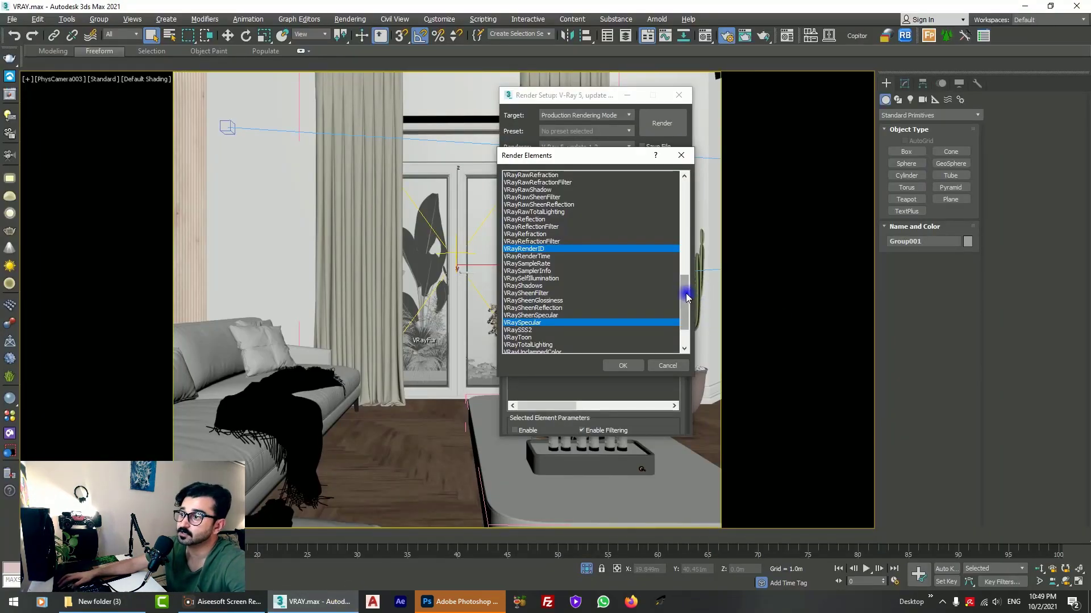
Also select VRayReflection, bringing the chosen render elements to seven.
scroll(686, 296, up, 2)
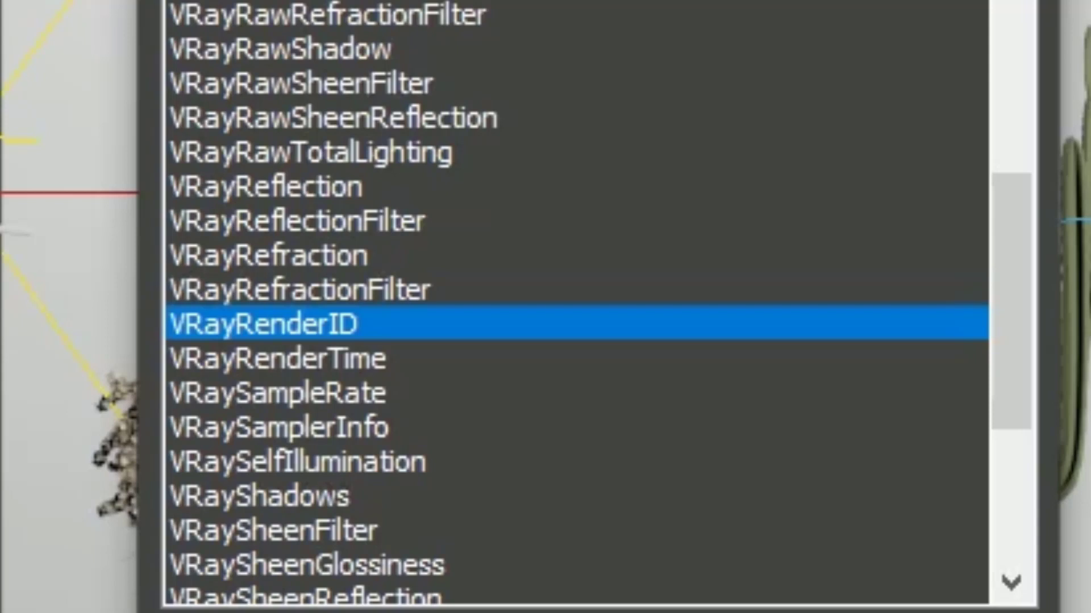
drag(1021, 334, 1021, 281)
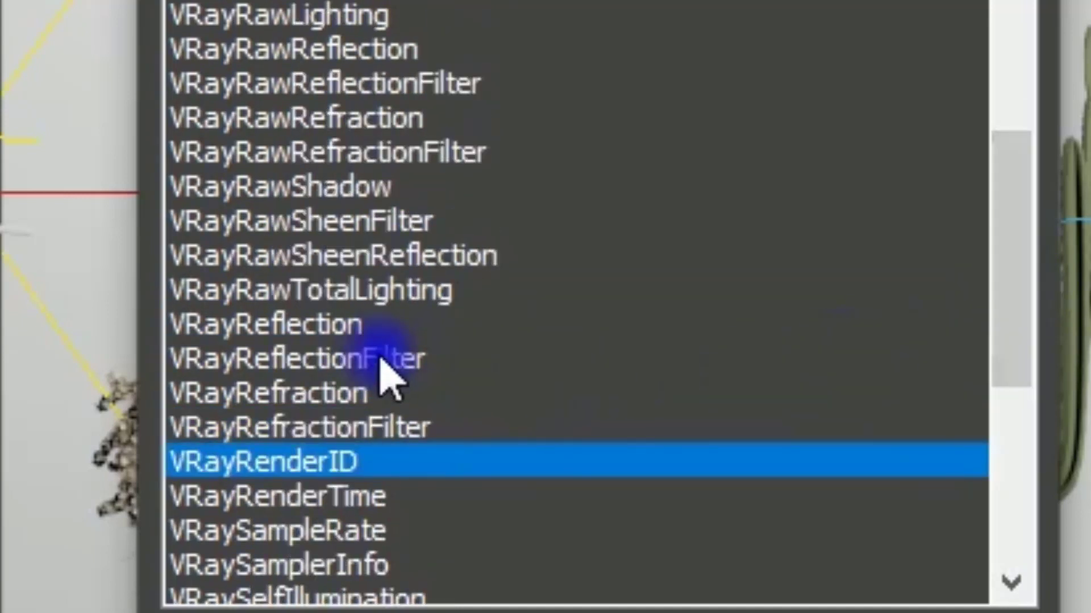
ctrl+click(316, 327)
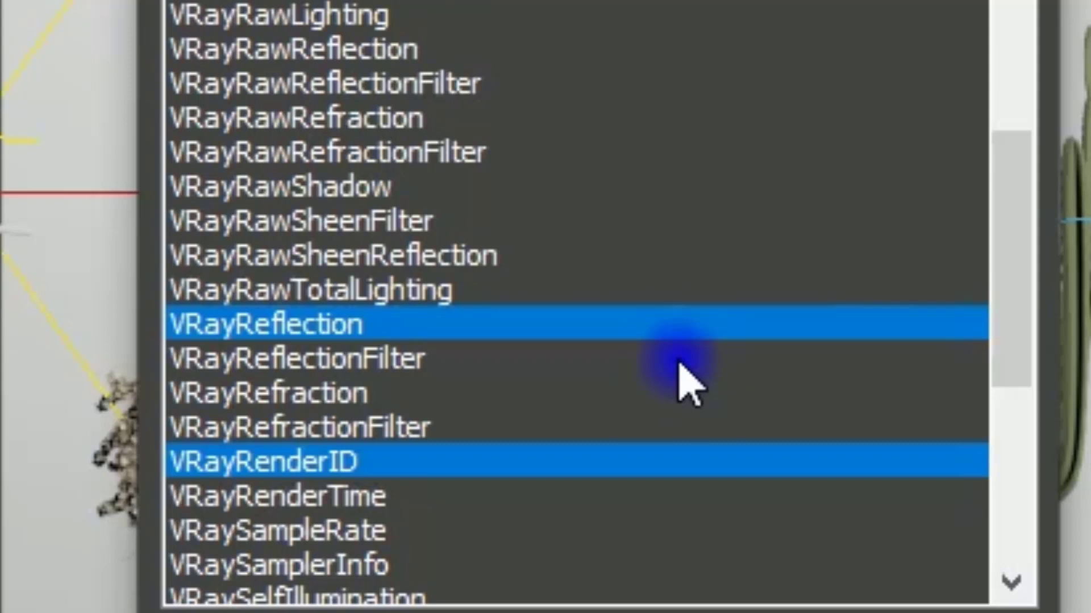
mouse_move(1046, 328)
mouse_down()
mouse_move(1062, 51)
mouse_move(1082, 23)
mouse_up()
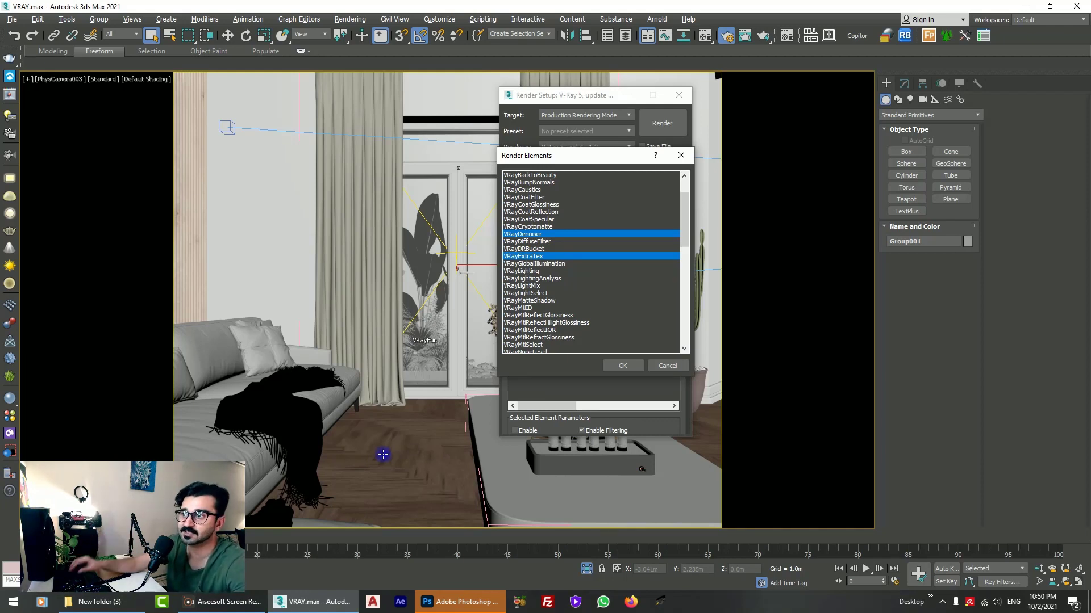
mouse_move(686, 228)
mouse_down()
mouse_move(688, 213)
mouse_move(677, 328)
mouse_up()
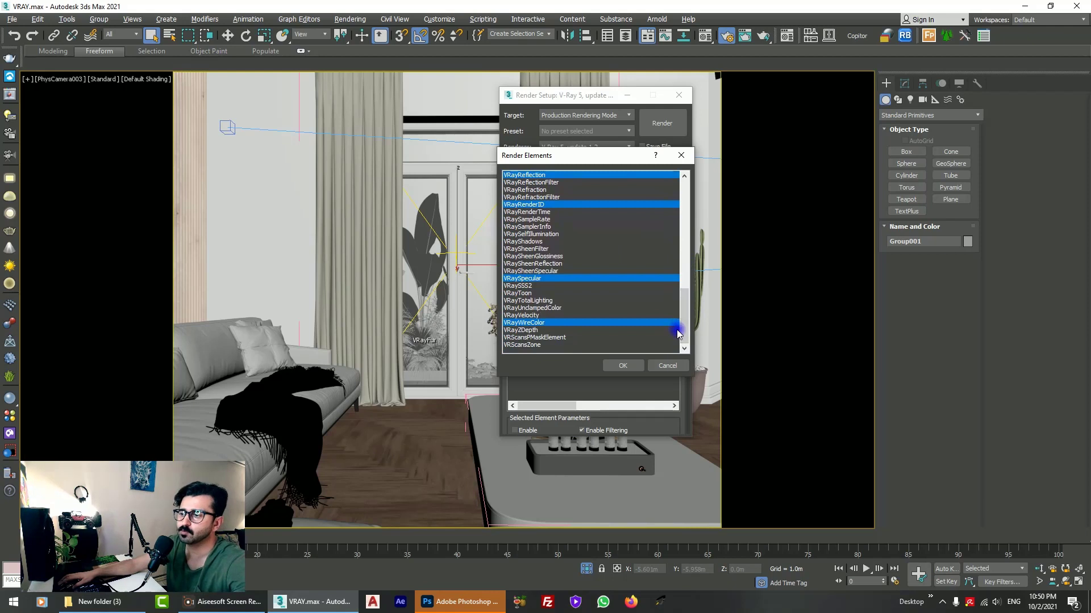
Add the chosen passes, giving eight elements, and open VRayExtraTex's texture map choices.
click(619, 364)
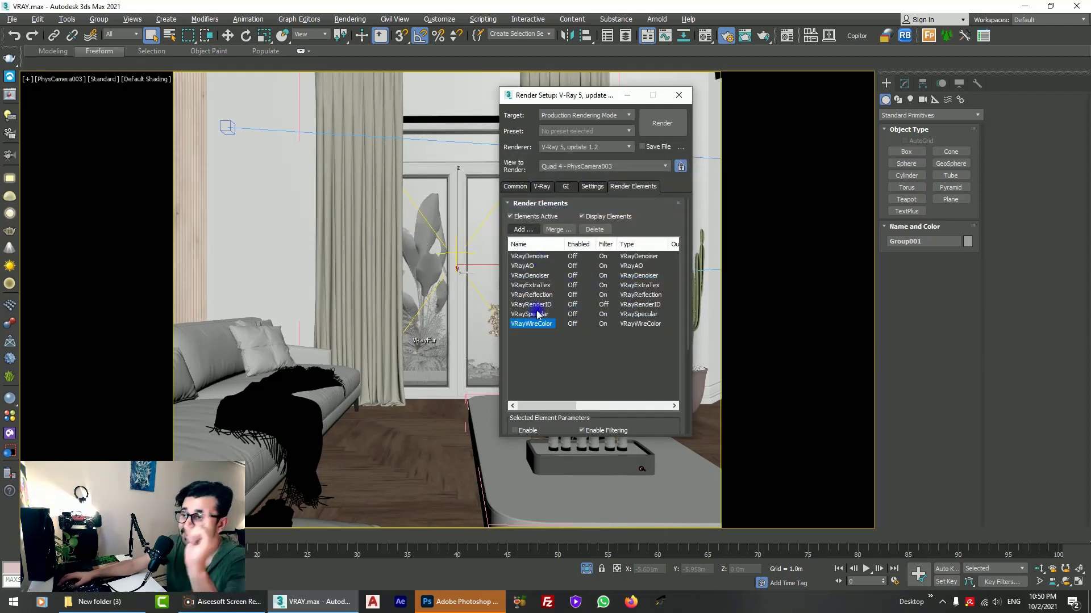
click(538, 287)
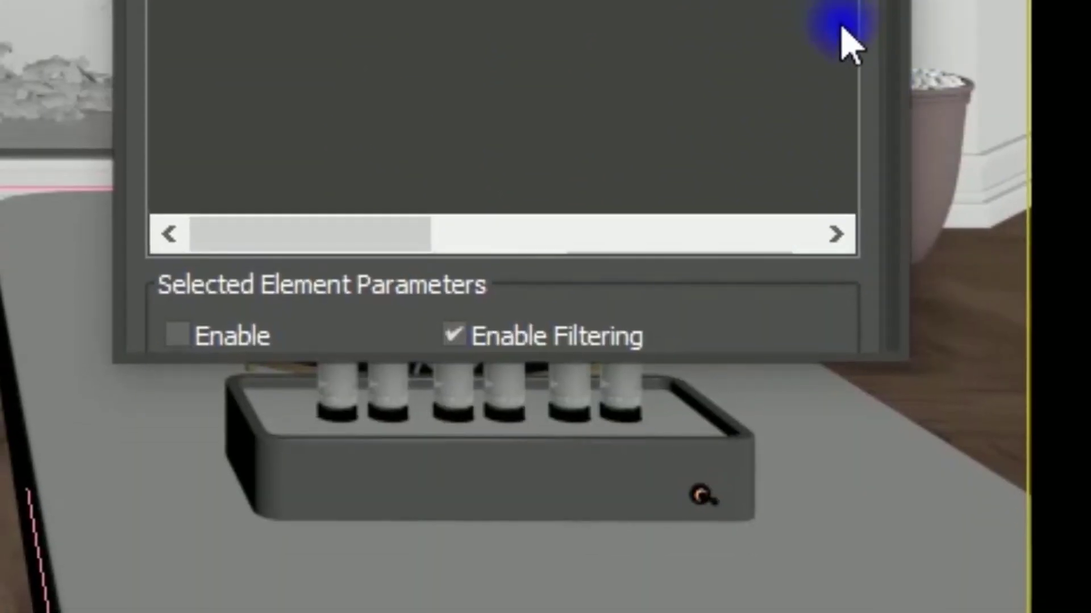
click(832, 134)
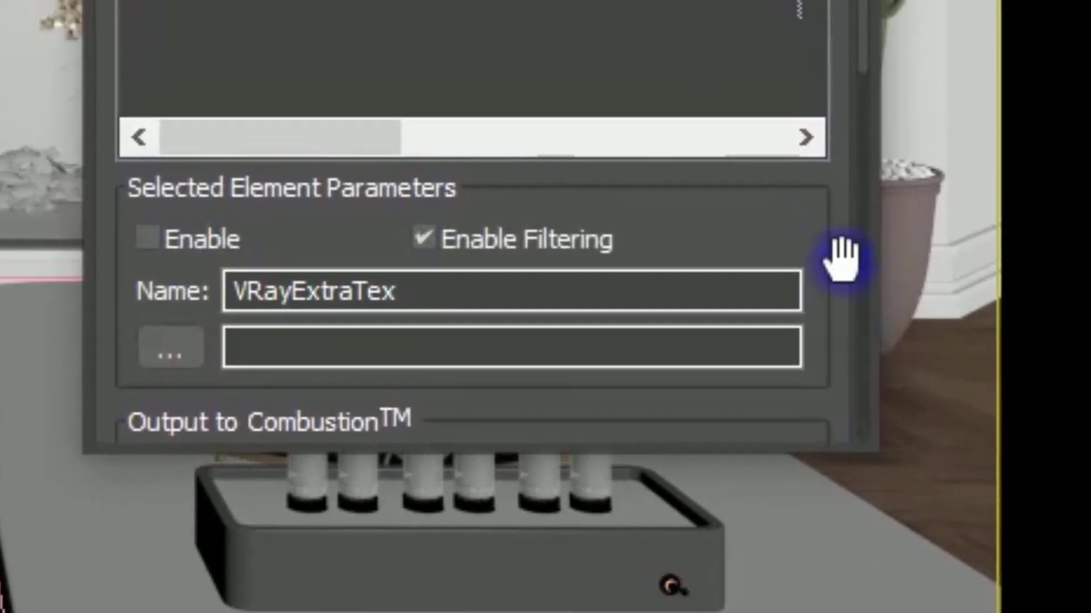
scroll(840, 256, down, 5)
scroll(840, 255, down, 4)
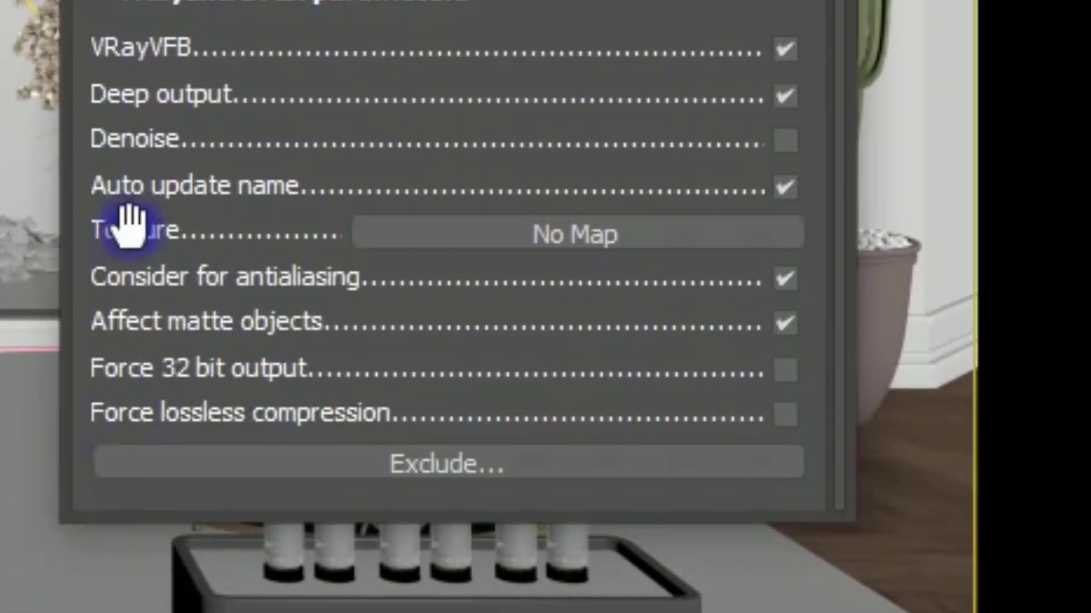
click(540, 250)
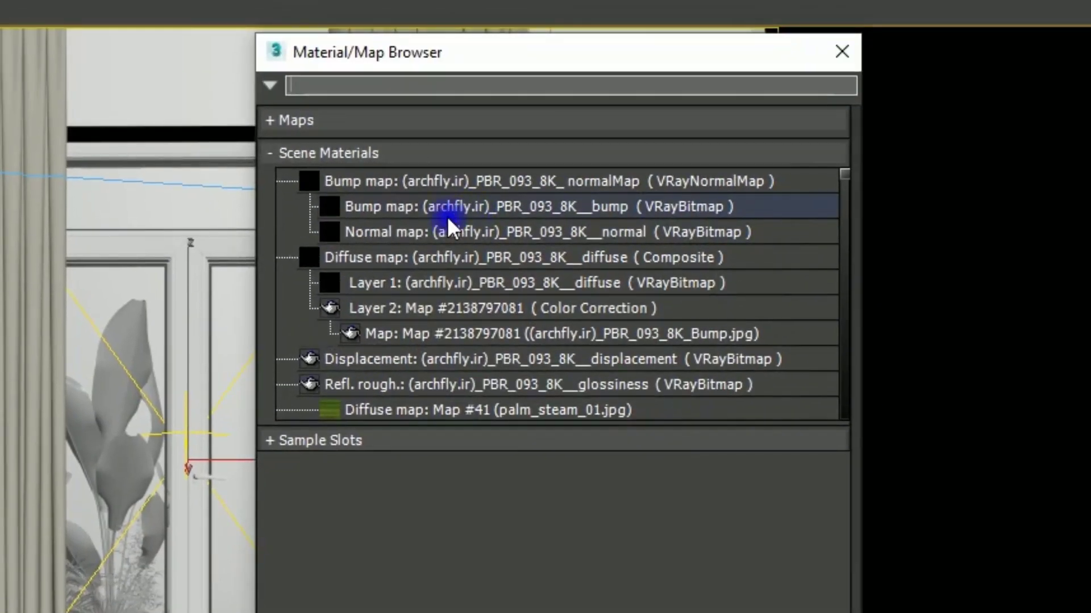
Assign a VRayDirt map from Maps > V-Ray as ExtraTex's texture, then open the Material Editor.
drag(409, 53, 173, 117)
click(33, 186)
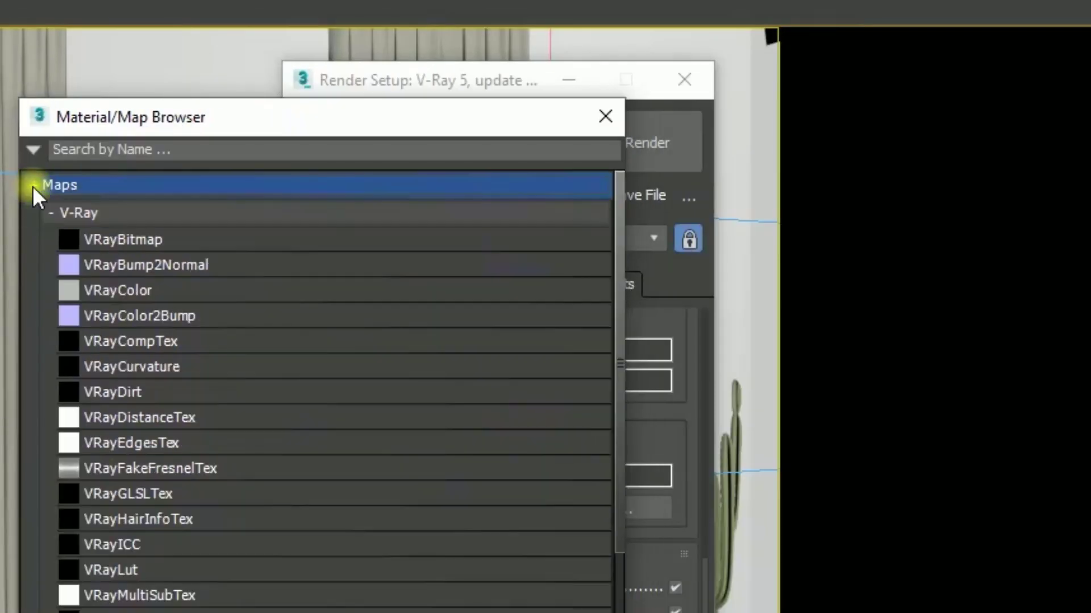
click(74, 215)
double_click(133, 394)
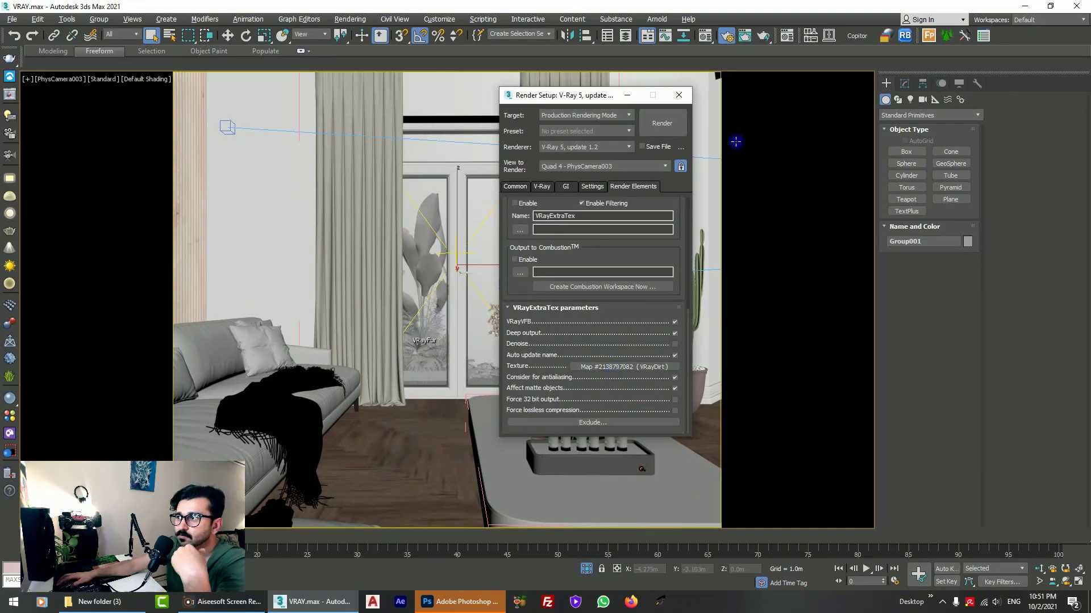
click(704, 35)
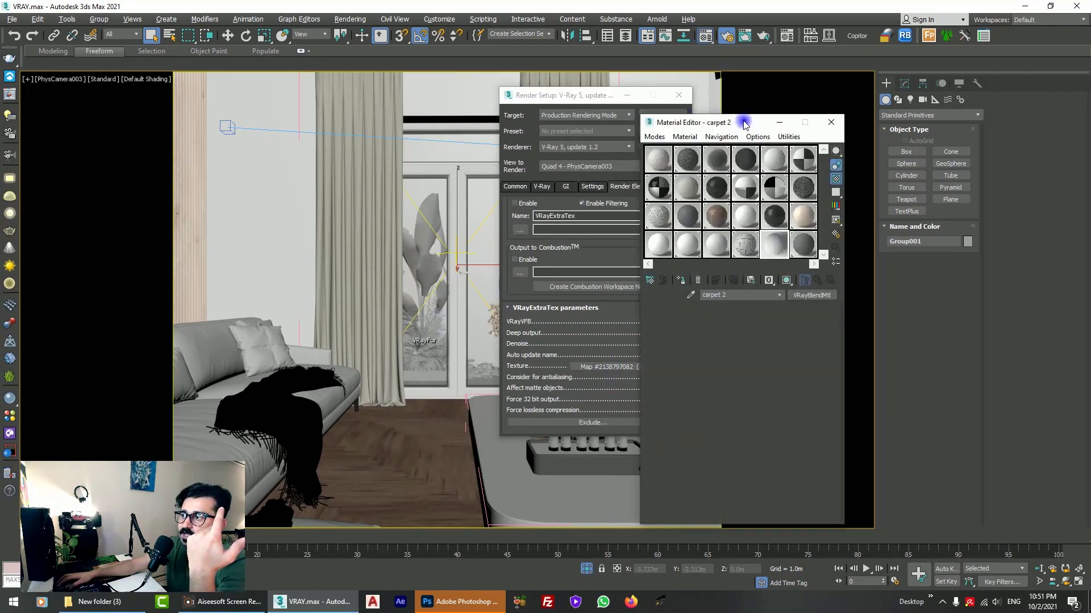
Instance the ExtraTex VRayDirt map into an empty Material Editor sample slot.
drag(744, 124, 390, 91)
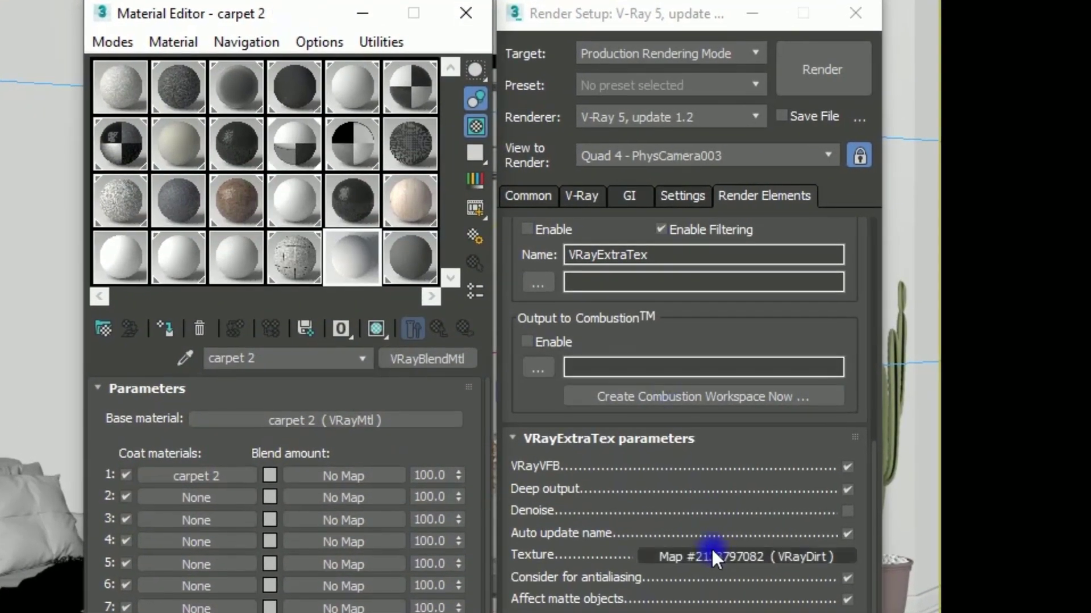
mouse_move(710, 556)
mouse_down()
mouse_move(714, 570)
mouse_move(230, 254)
mouse_up()
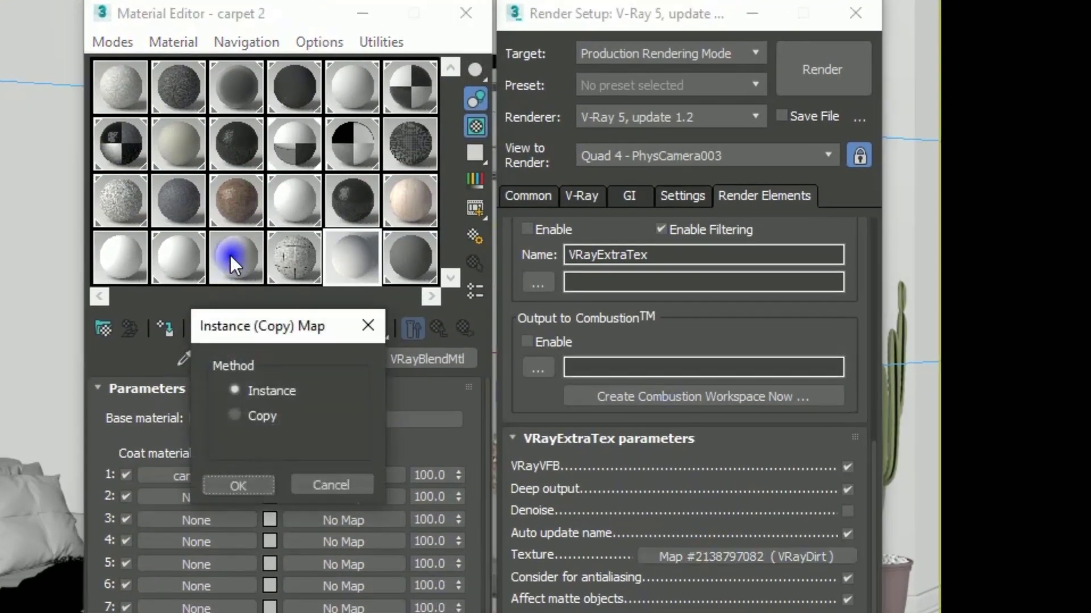
click(292, 419)
click(238, 486)
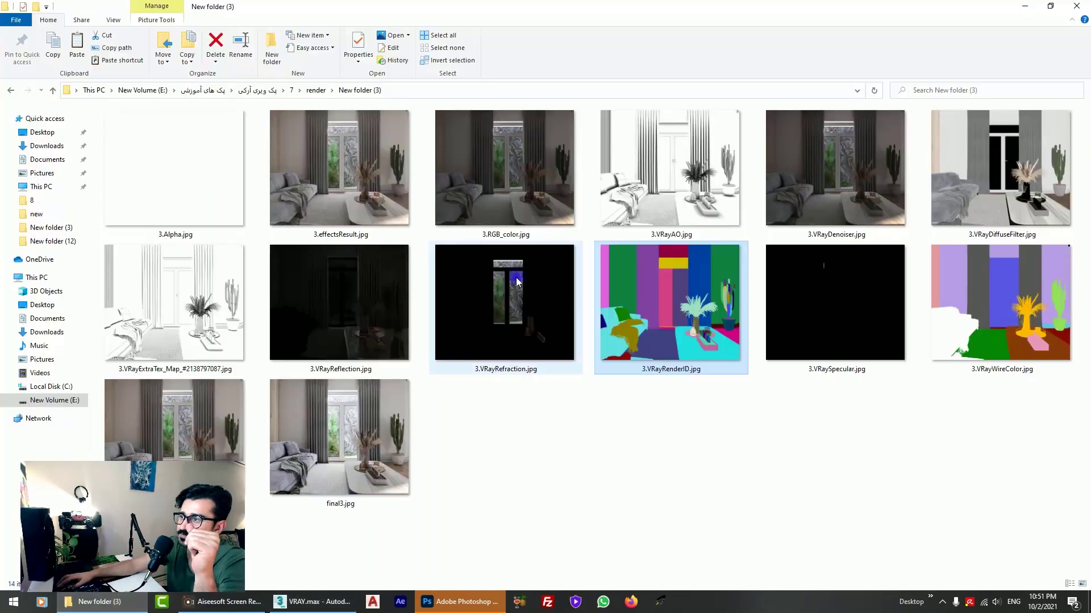
View the 3.VRayExtraTex_Map pass in Photos, then minimize it to return to 3ds Max.
double_click(204, 309)
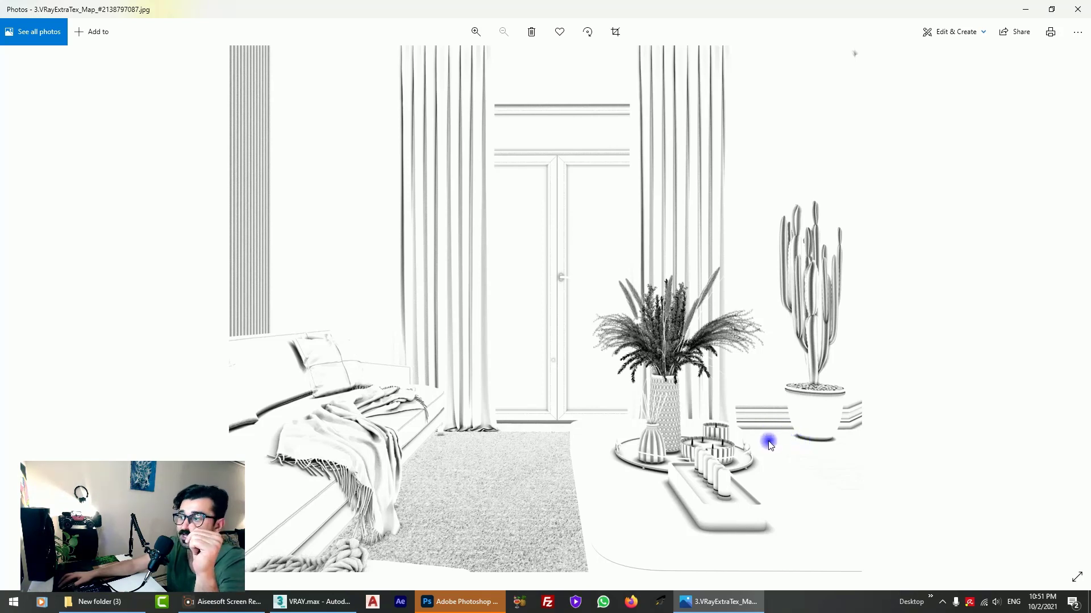
click(1025, 9)
Set the VRayDirt map radius to 0.01m.
click(1025, 9)
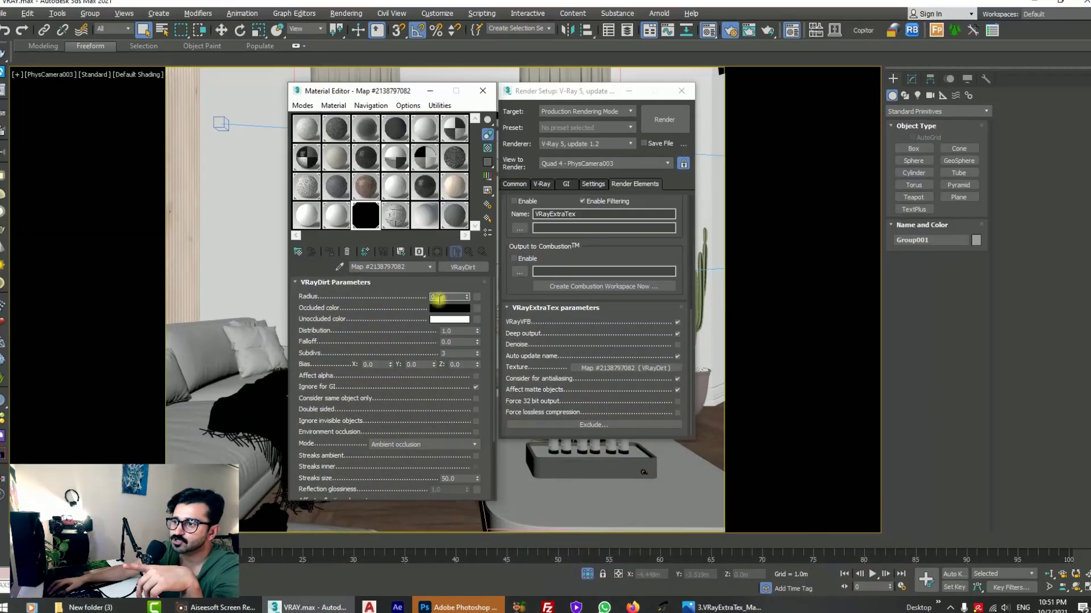
double_click(438, 299)
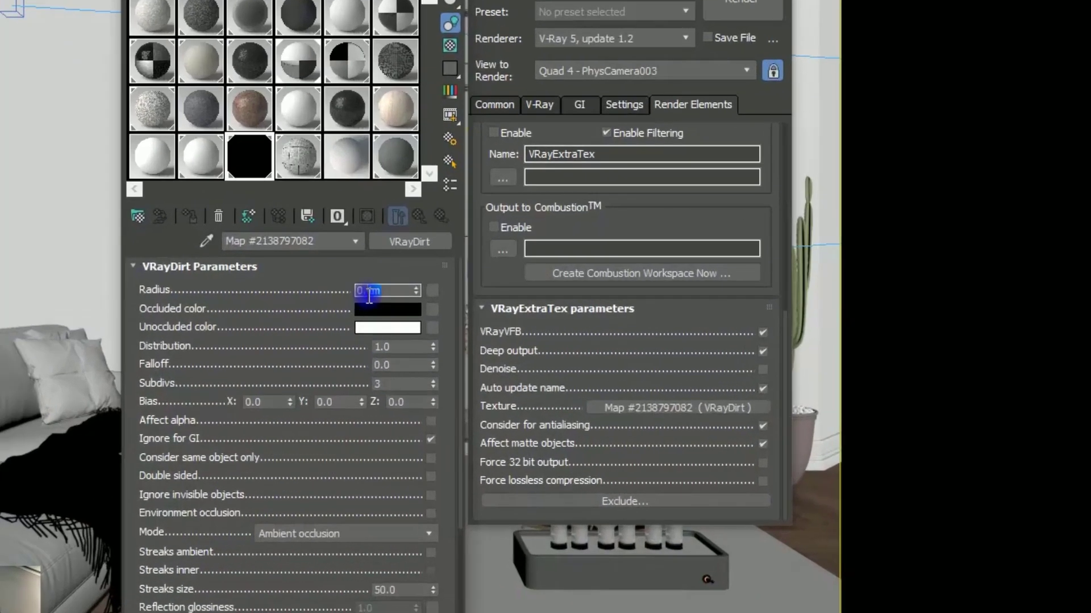
key(Return)
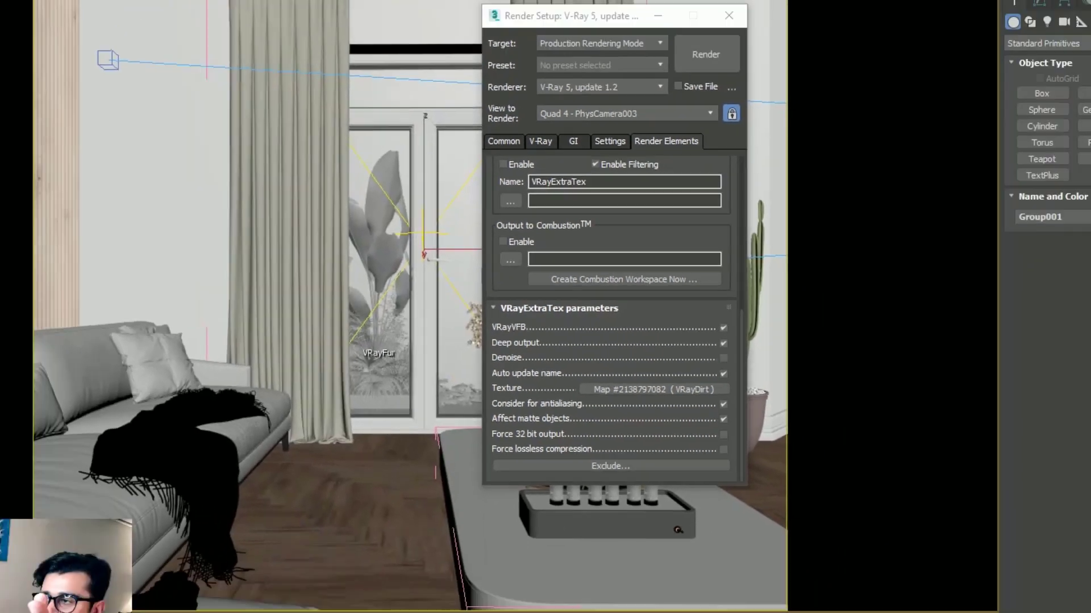
Show the last render in the V-Ray Frame Buffer on the RGB color channel.
click(524, 321)
click(525, 347)
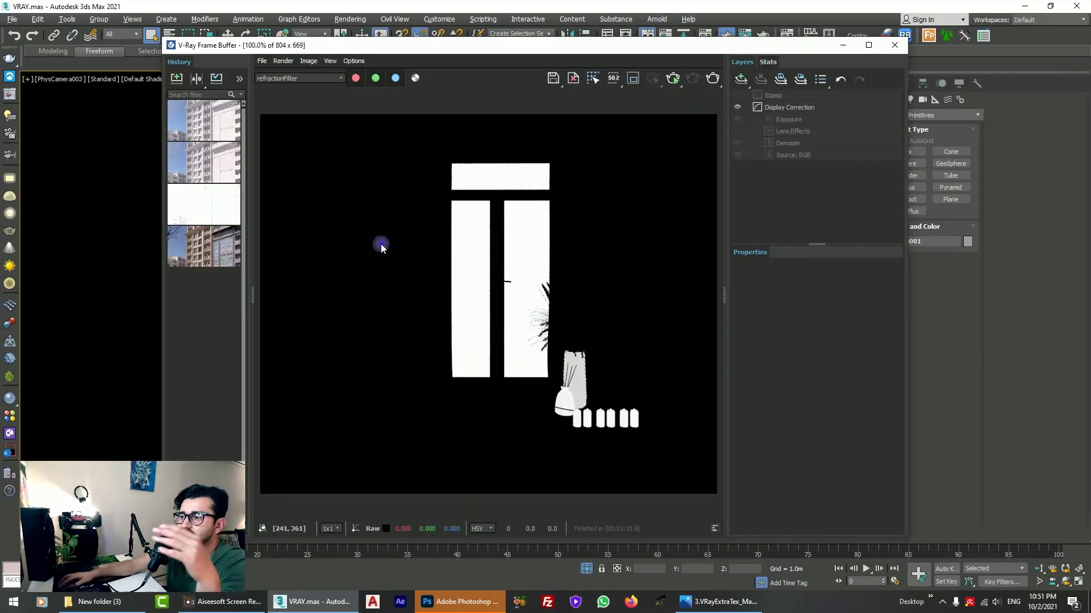
click(299, 78)
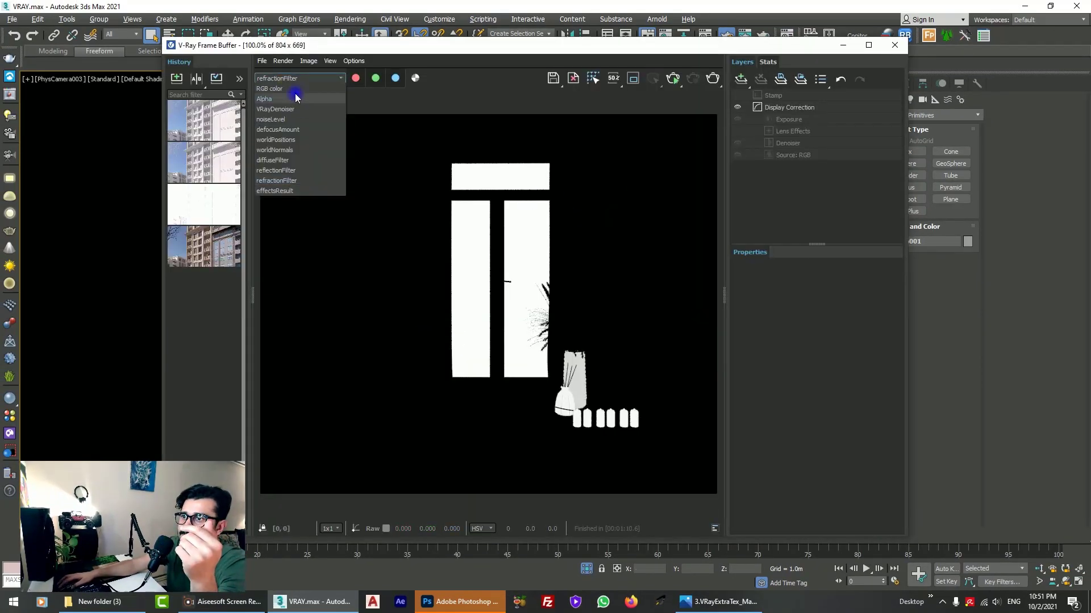
click(287, 88)
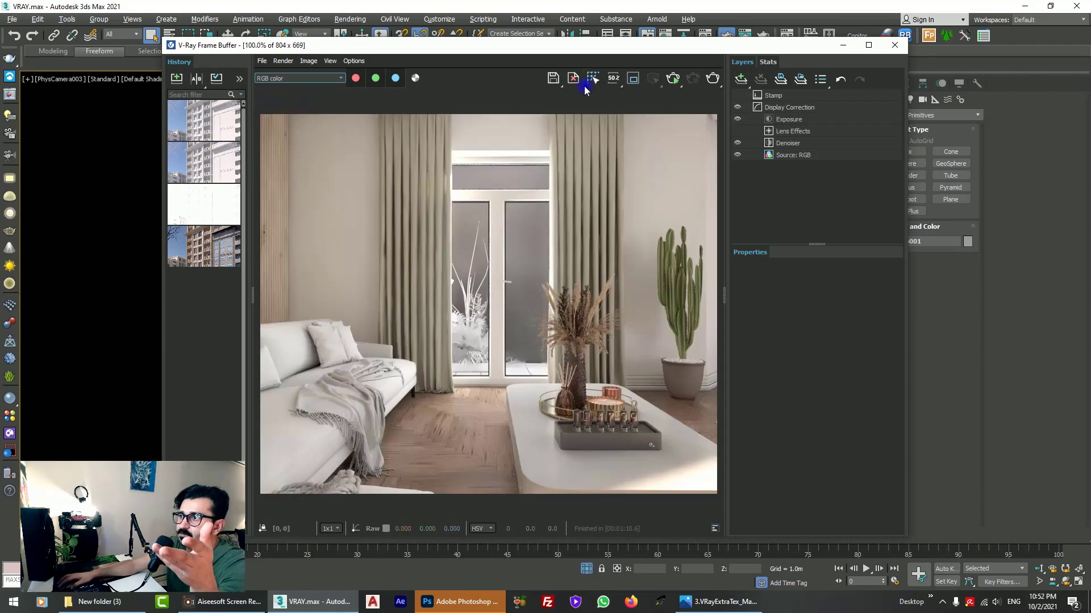
Save all image channels to separate files and go back to the passes folder.
click(555, 80)
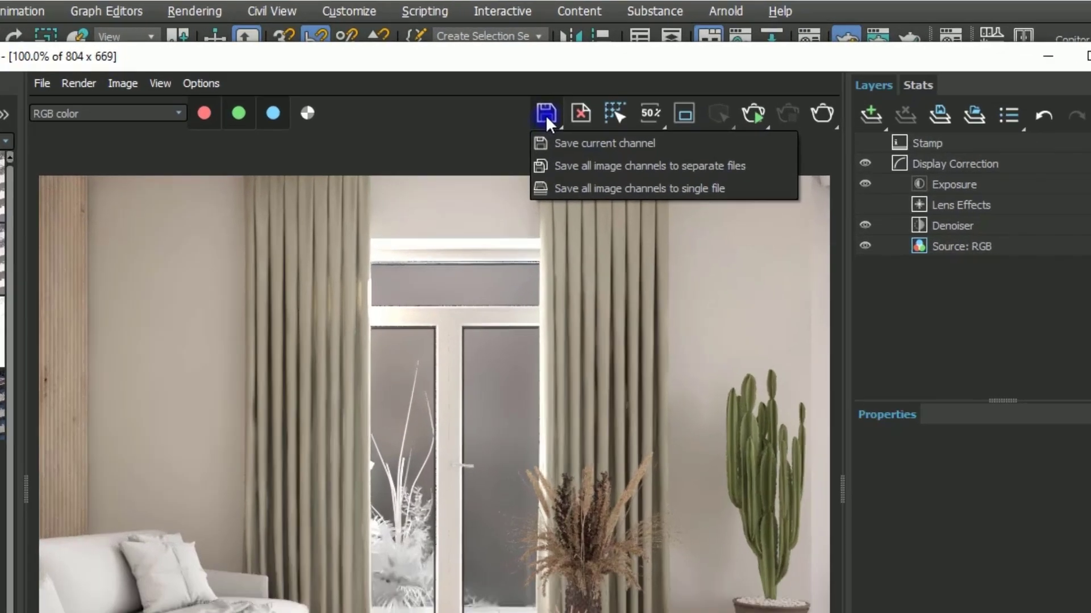
click(581, 165)
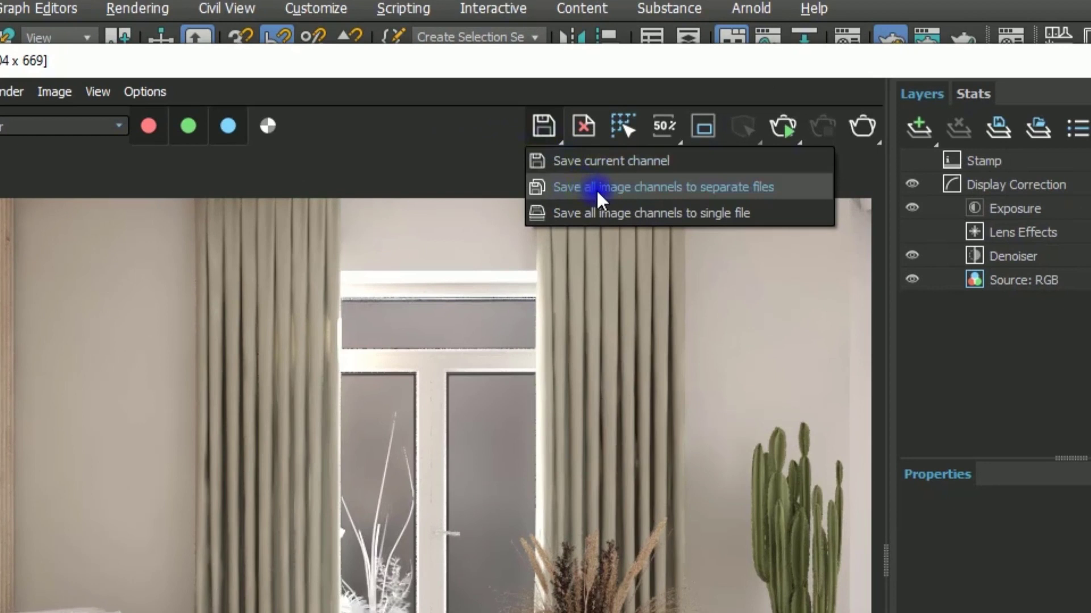
click(596, 189)
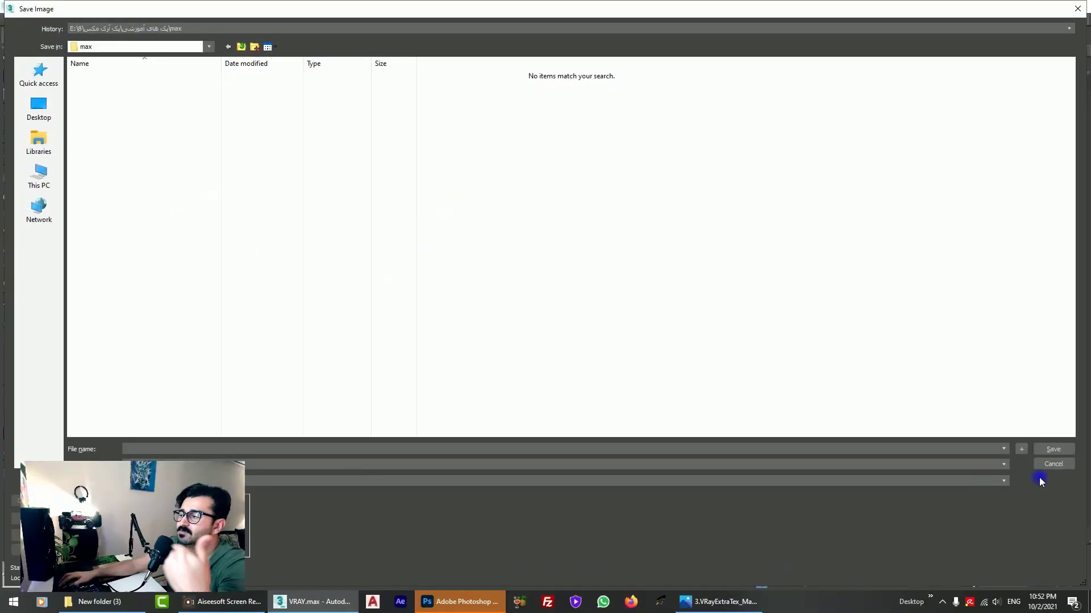
click(1052, 464)
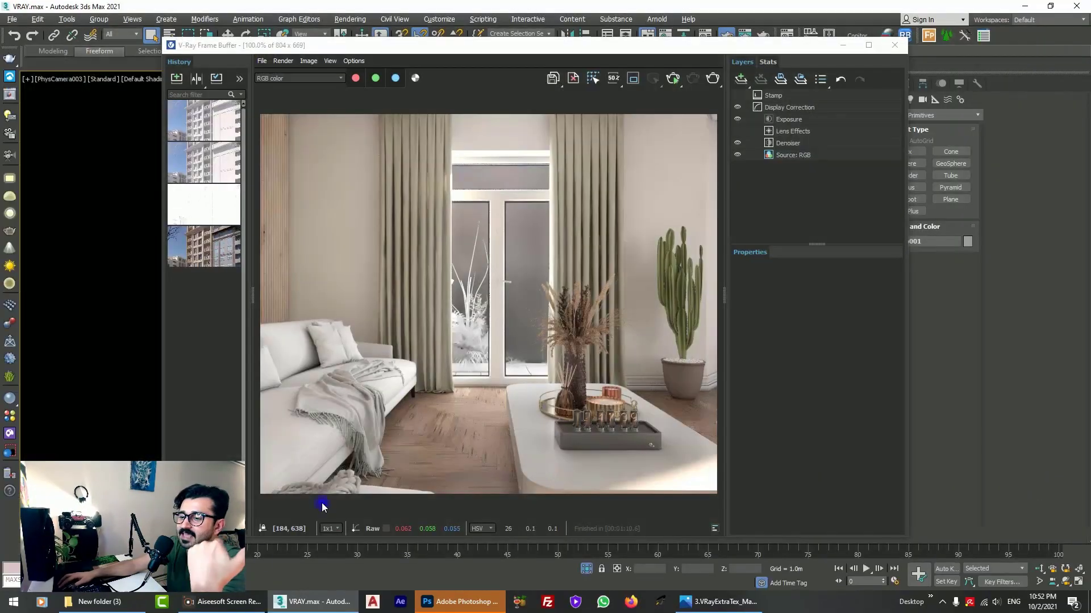
click(94, 601)
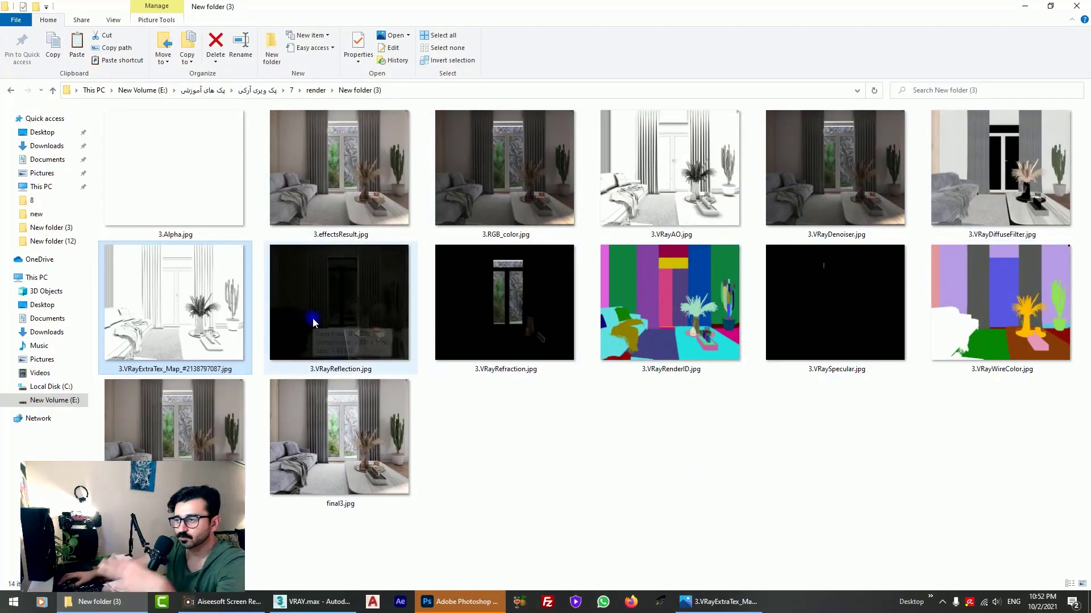
mouse_move(339, 303)
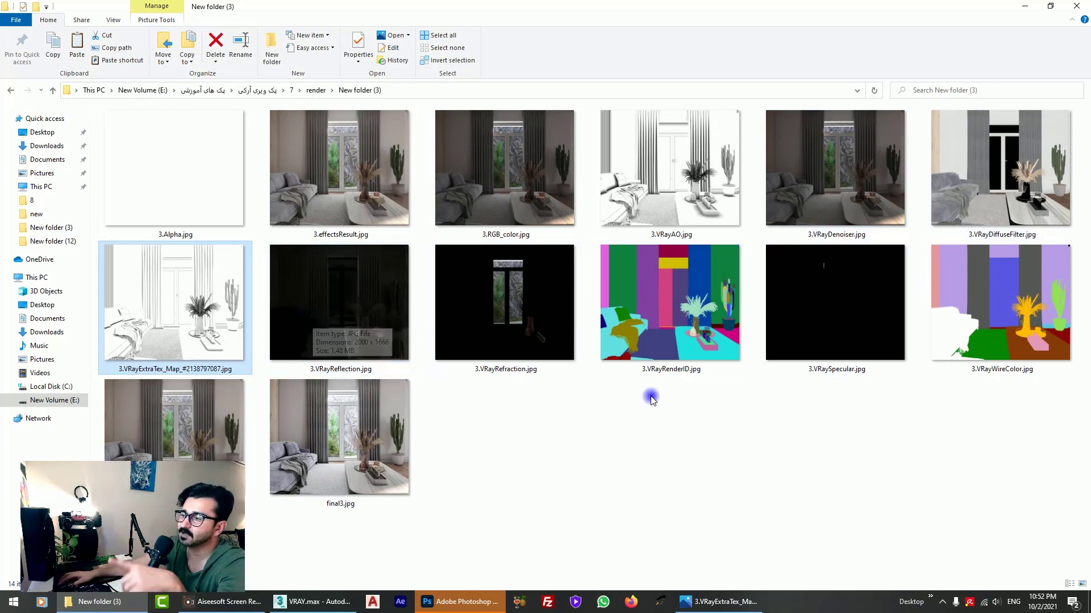
Open dd.jpg from the render folder in the Photos viewer.
click(1016, 321)
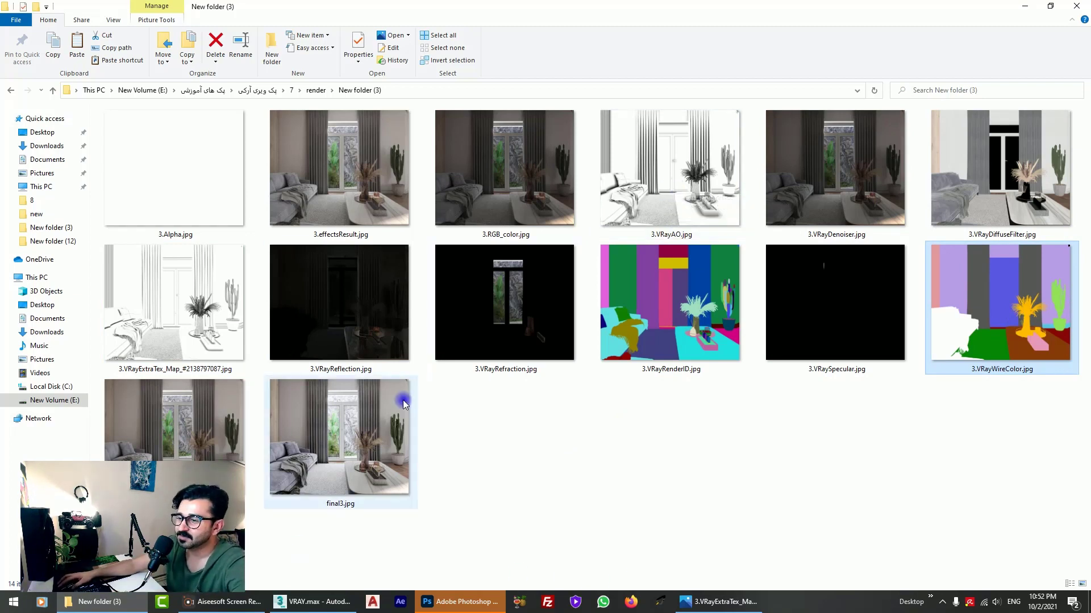
click(190, 401)
double_click(190, 401)
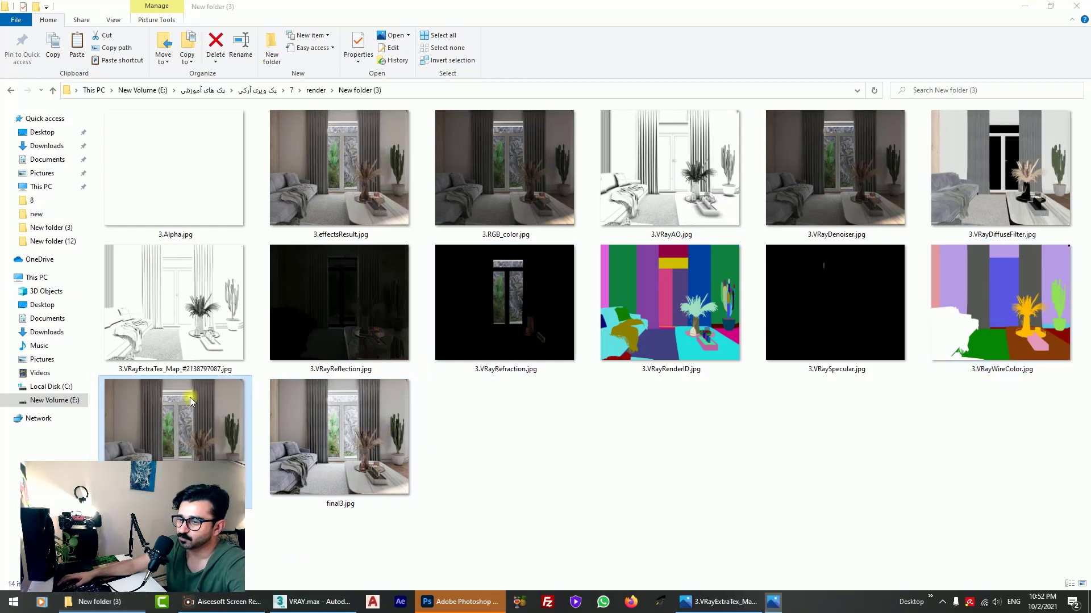
Compare final3.jpg against dd.jpg, then close Photos and carry dd.jpg to Photoshop.
key(Right)
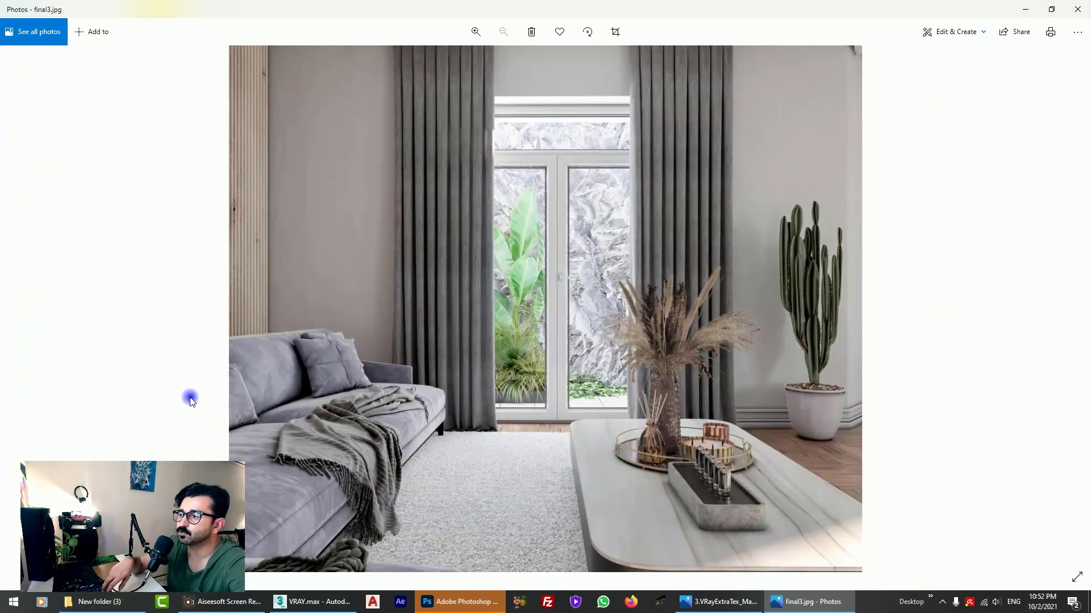
key(Left)
key(Right)
key(Left)
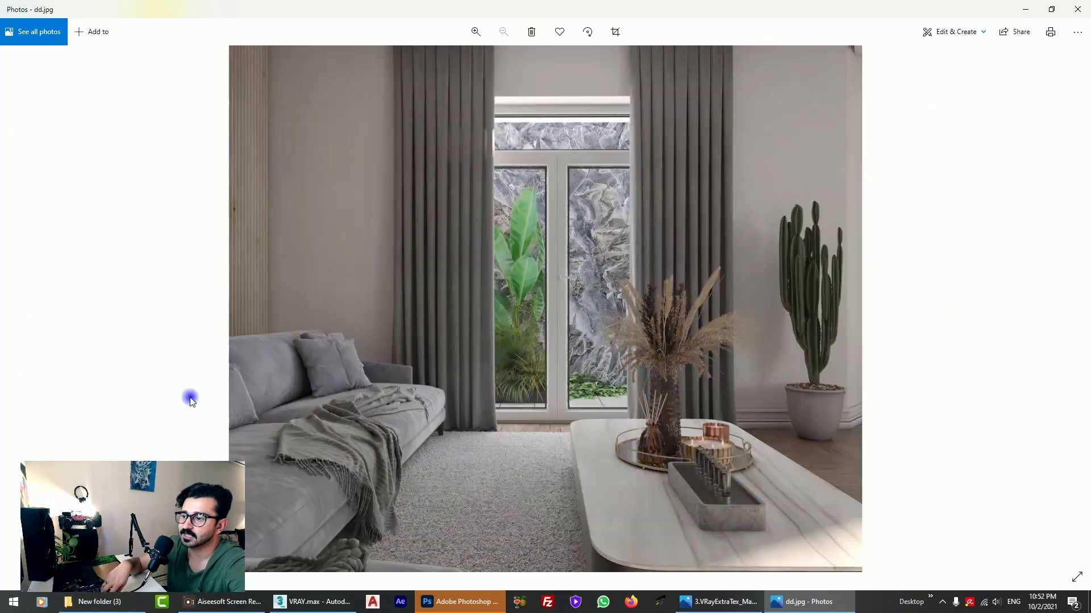
key(Right)
key(Left)
key(Right)
key(Left)
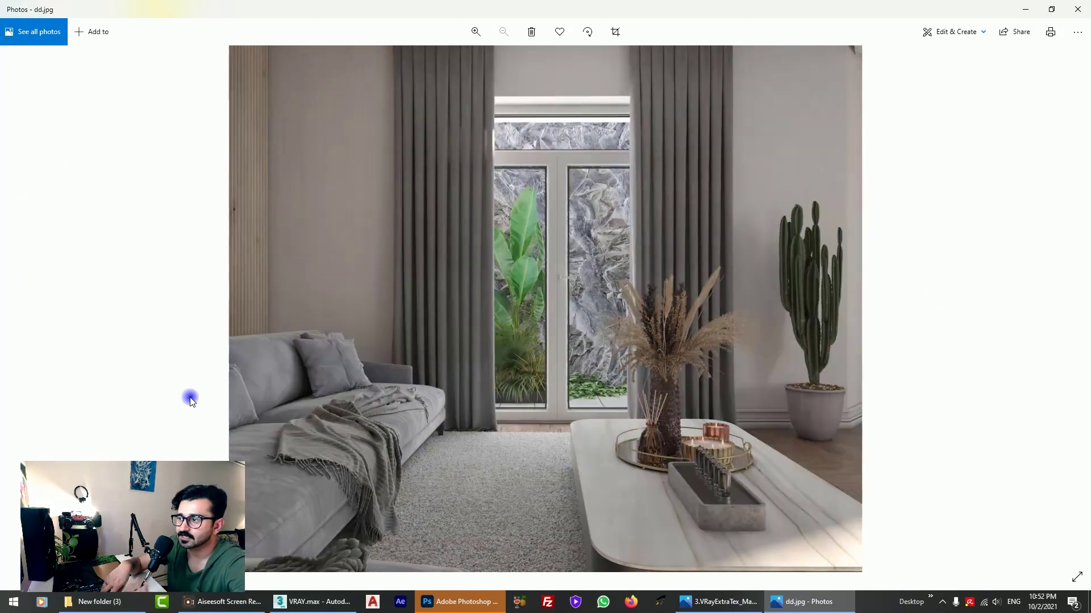
key(Right)
key(alt+F4)
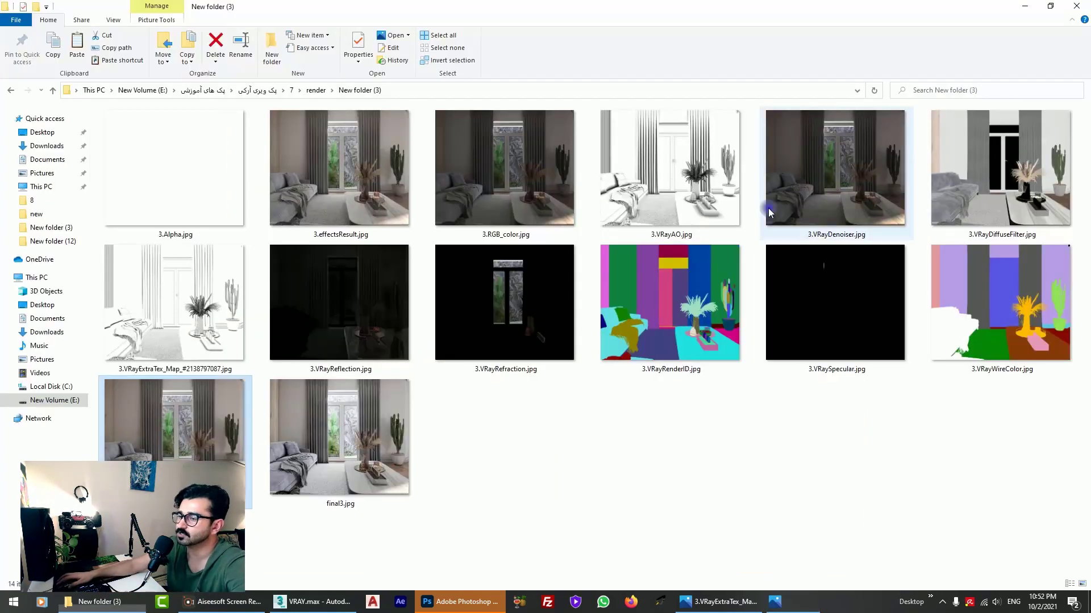
mouse_move(198, 421)
mouse_down()
mouse_move(427, 561)
mouse_move(589, 17)
mouse_up()
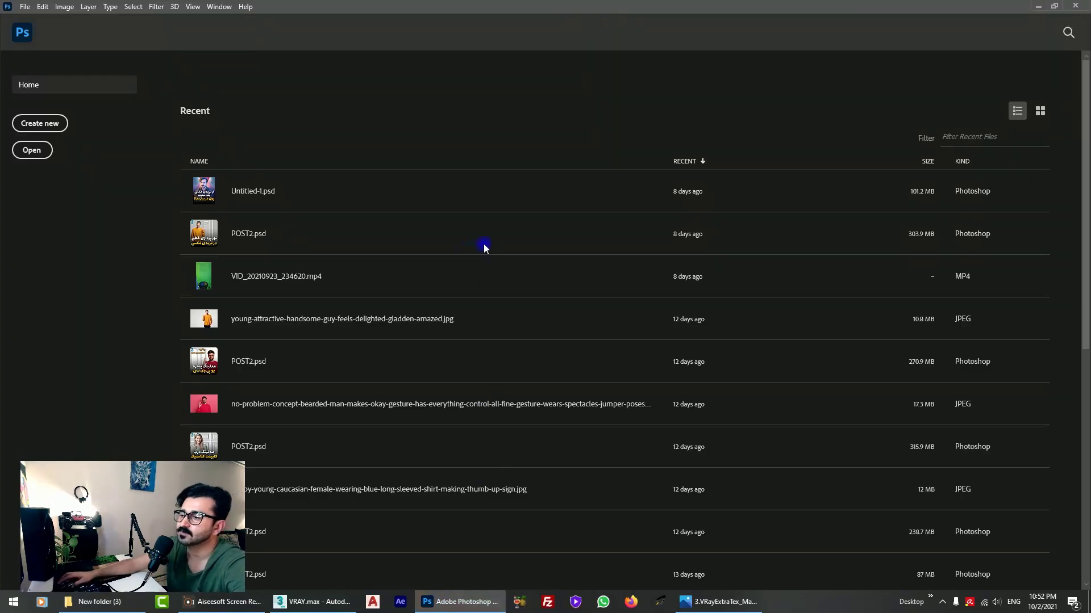
Open dd.jpg in Photoshop and place 3.VRayWireColor.jpg over it as a layer.
drag(479, 244, 479, 243)
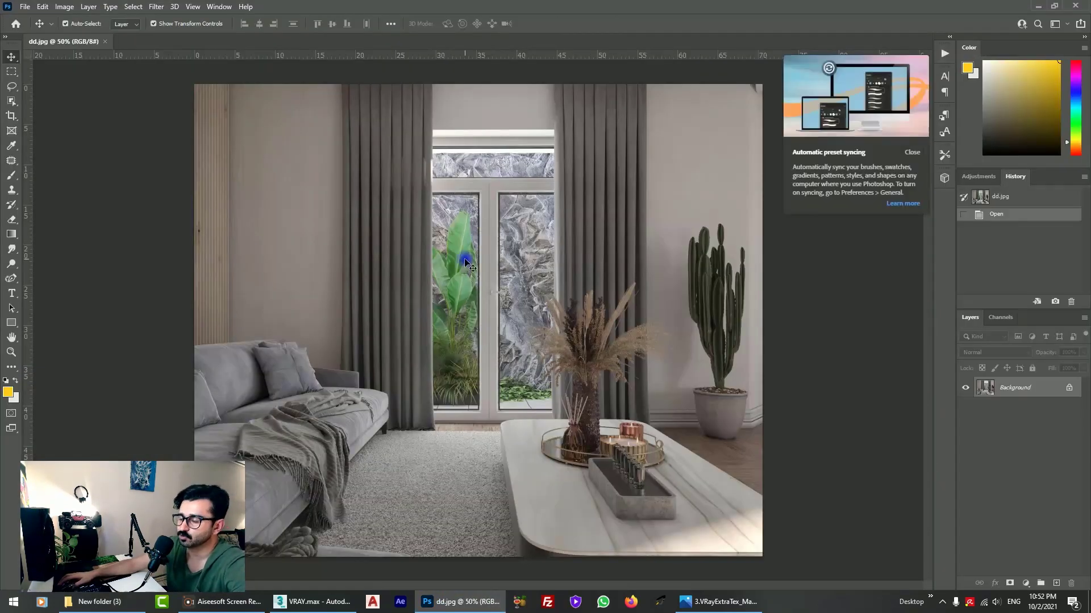
click(911, 153)
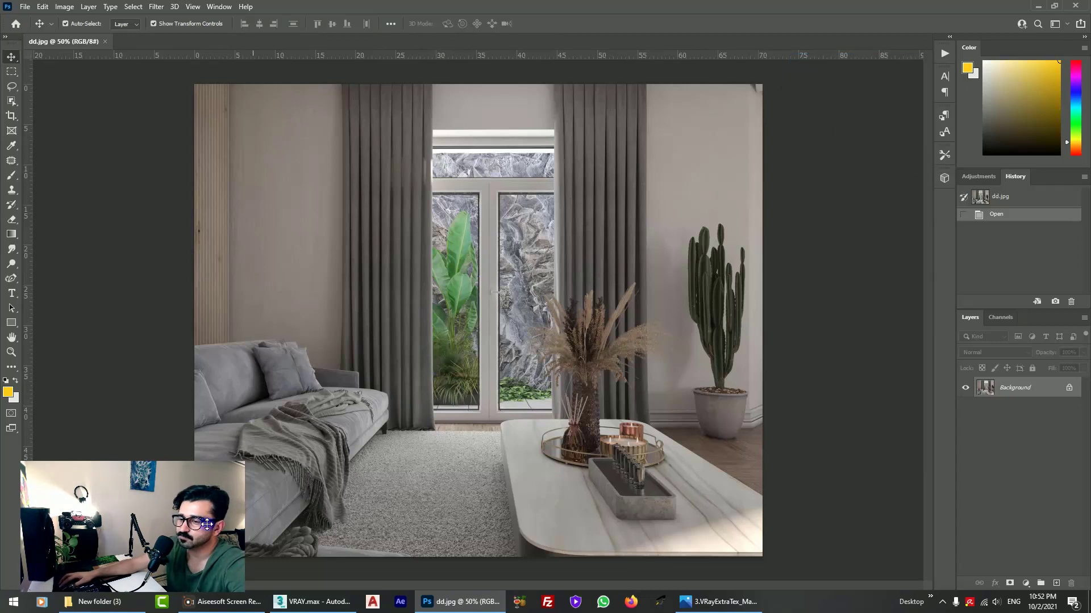
click(97, 601)
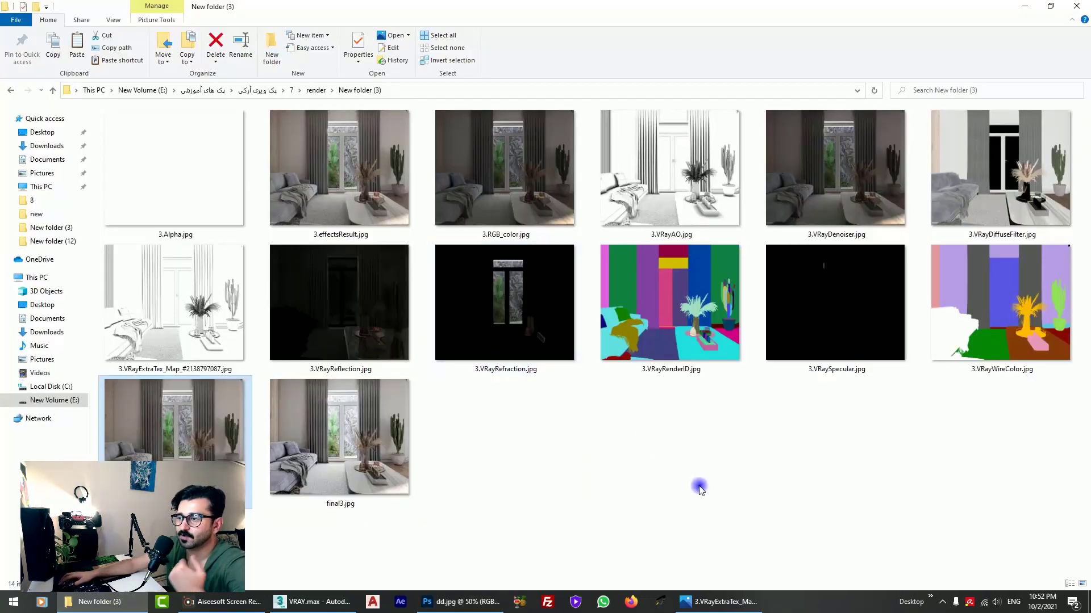
click(1003, 311)
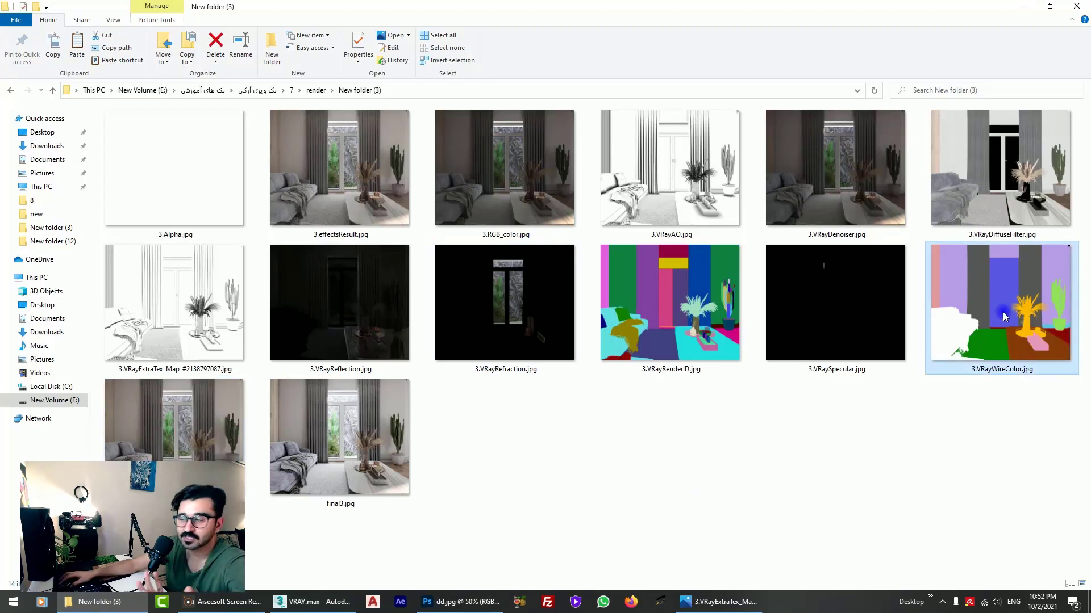
mouse_move(1003, 311)
mouse_down()
mouse_move(486, 608)
mouse_move(536, 222)
mouse_up()
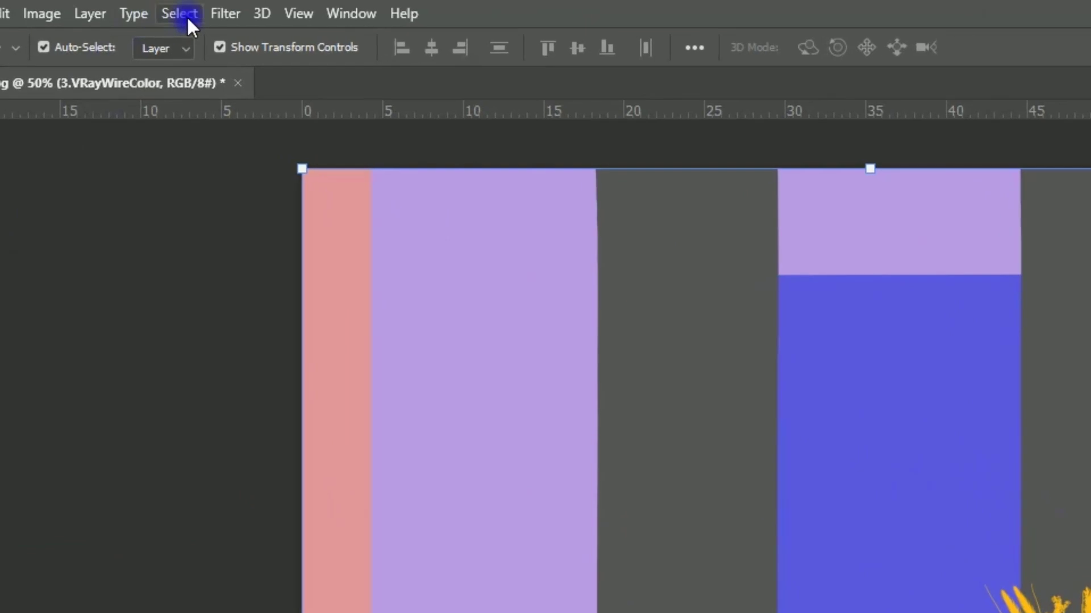
Select the green cactus colour with Color Range at fuzziness 84.
click(135, 7)
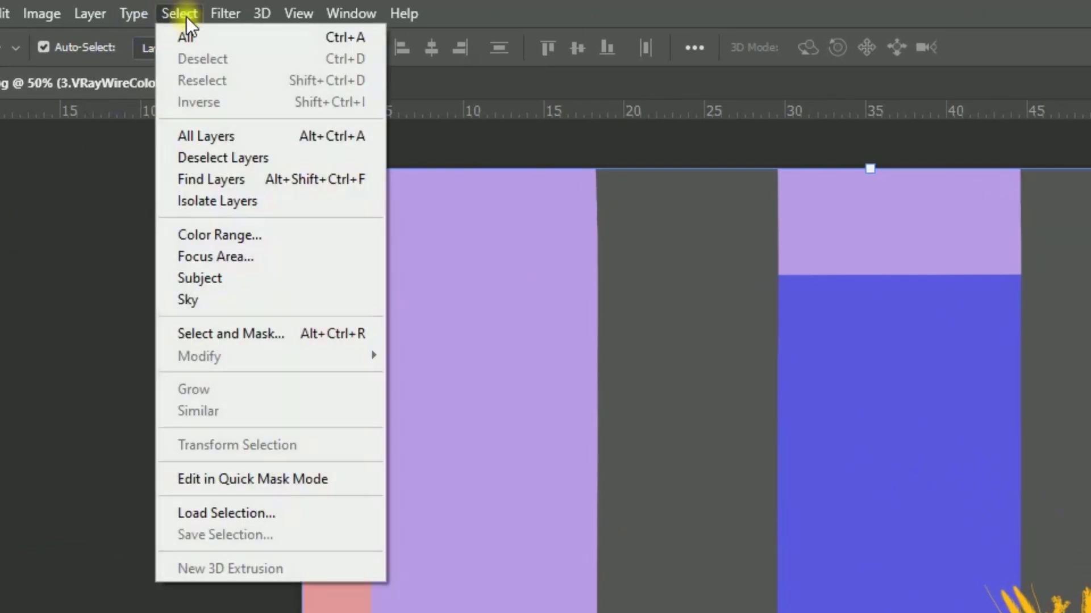
click(212, 232)
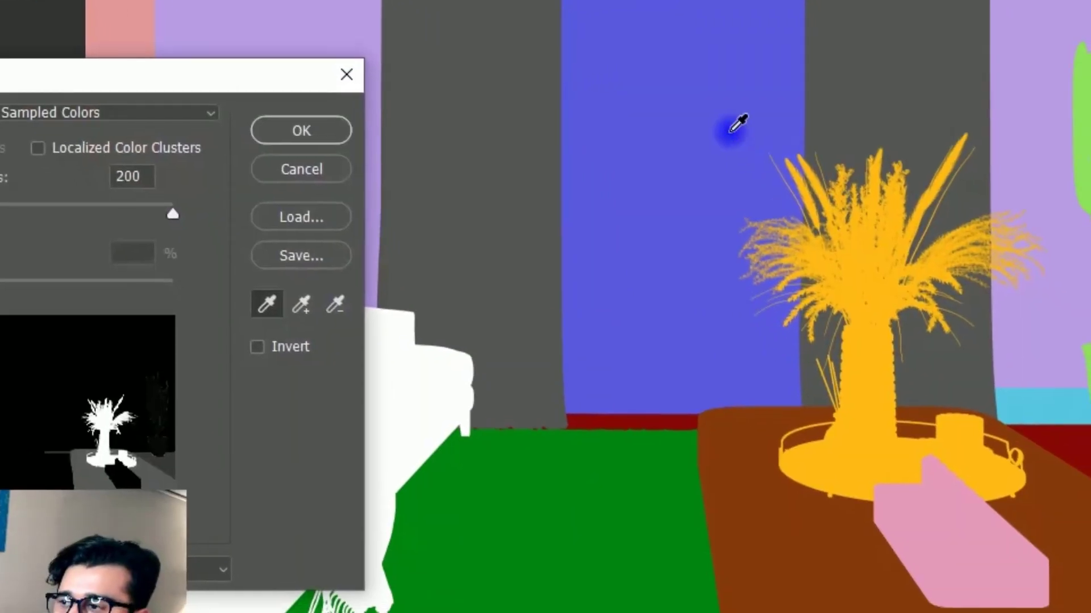
click(868, 305)
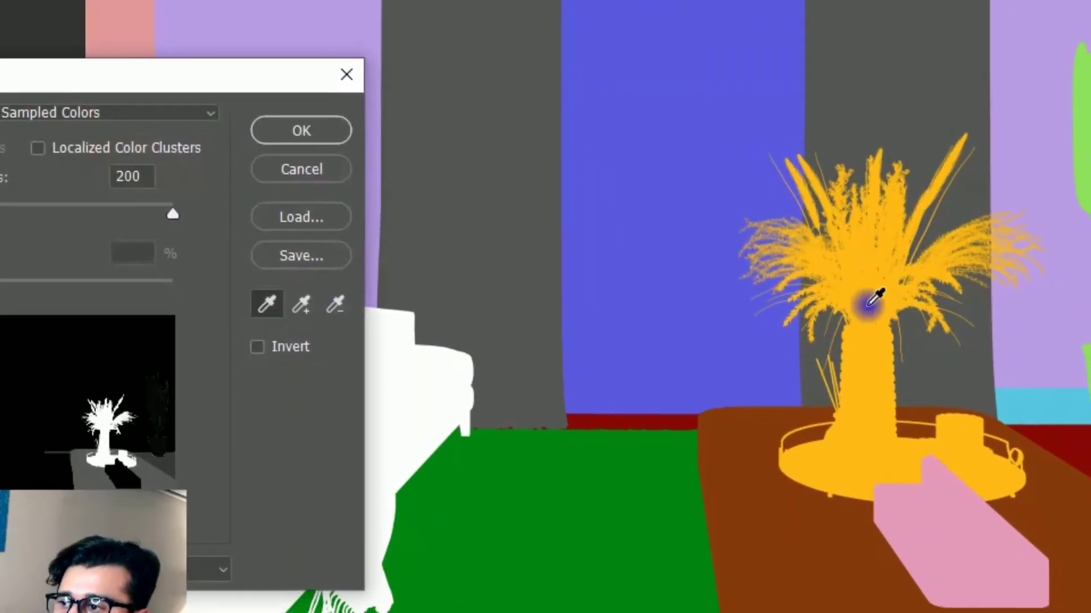
click(1023, 389)
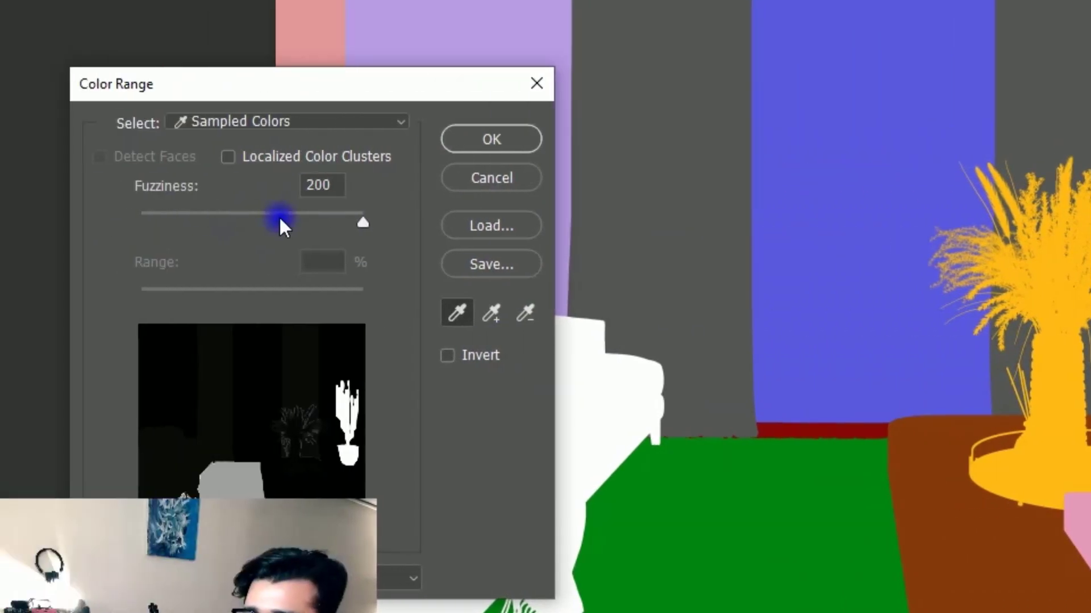
click(351, 221)
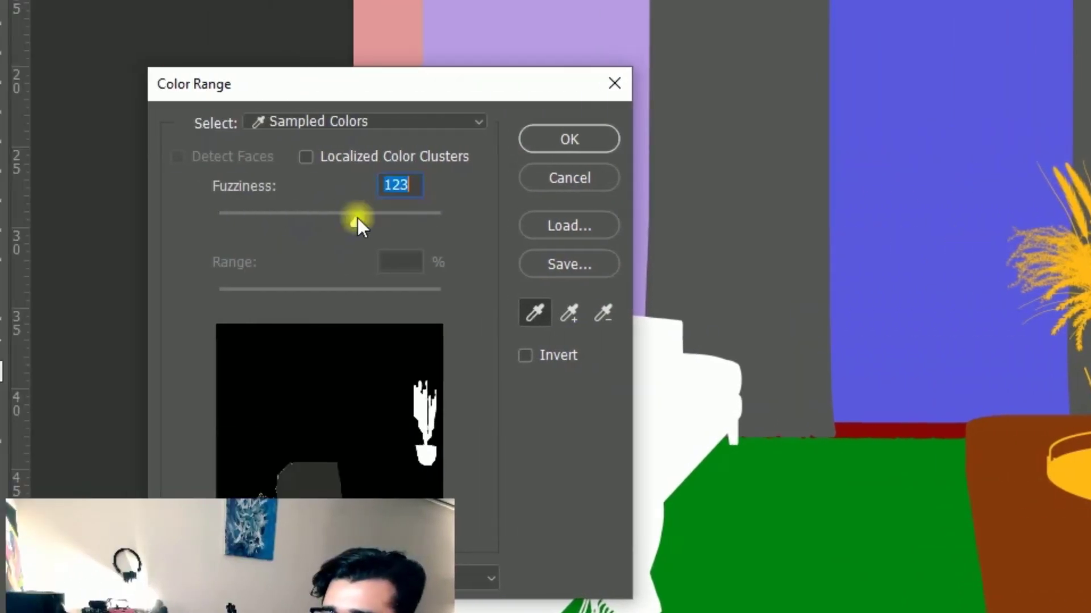
click(311, 221)
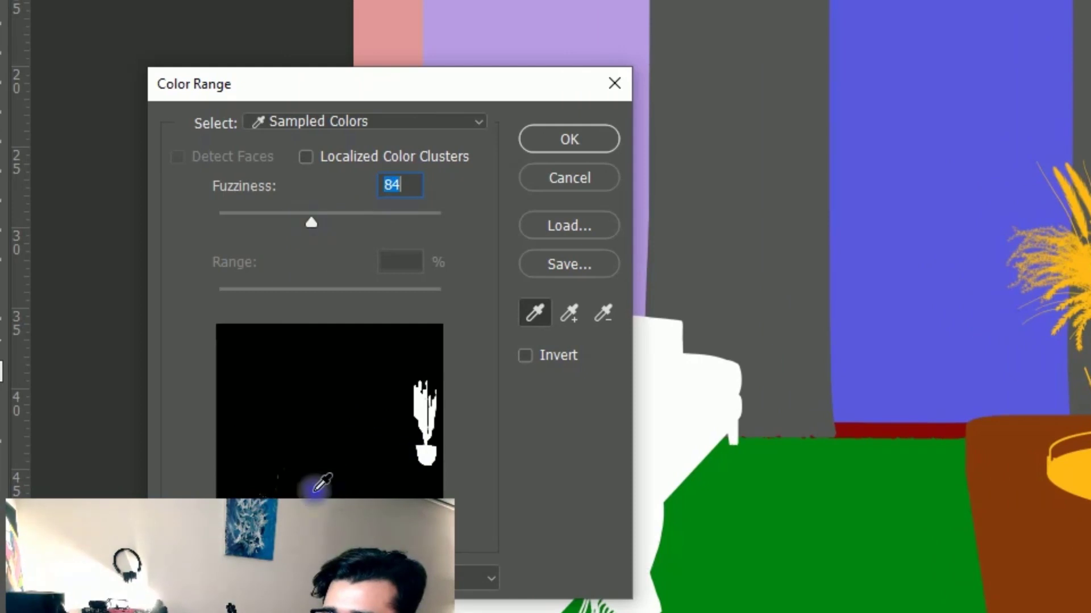
text(67)
click(343, 466)
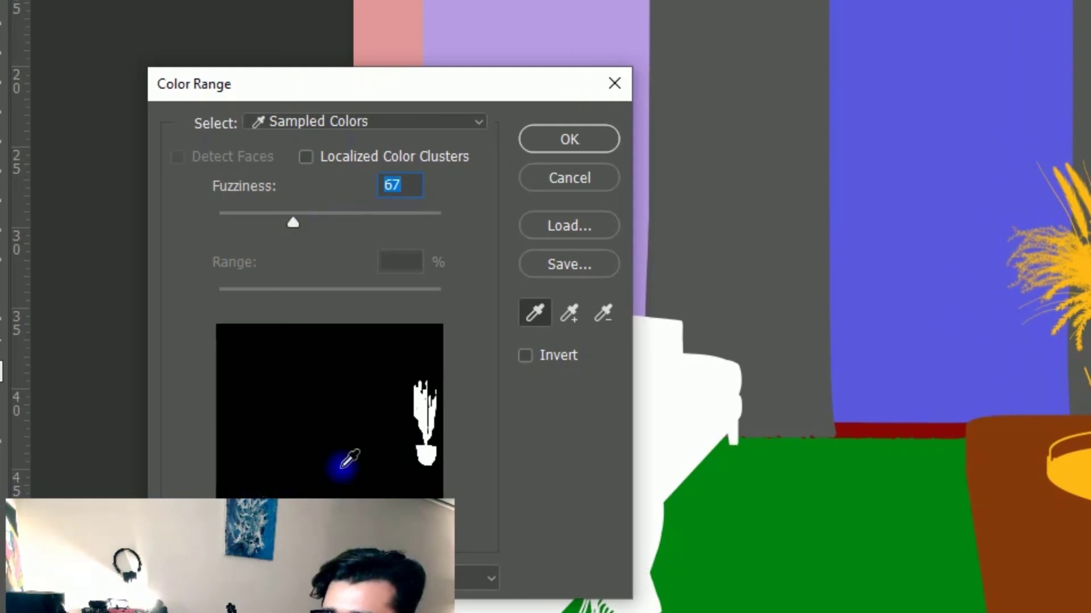
click(535, 158)
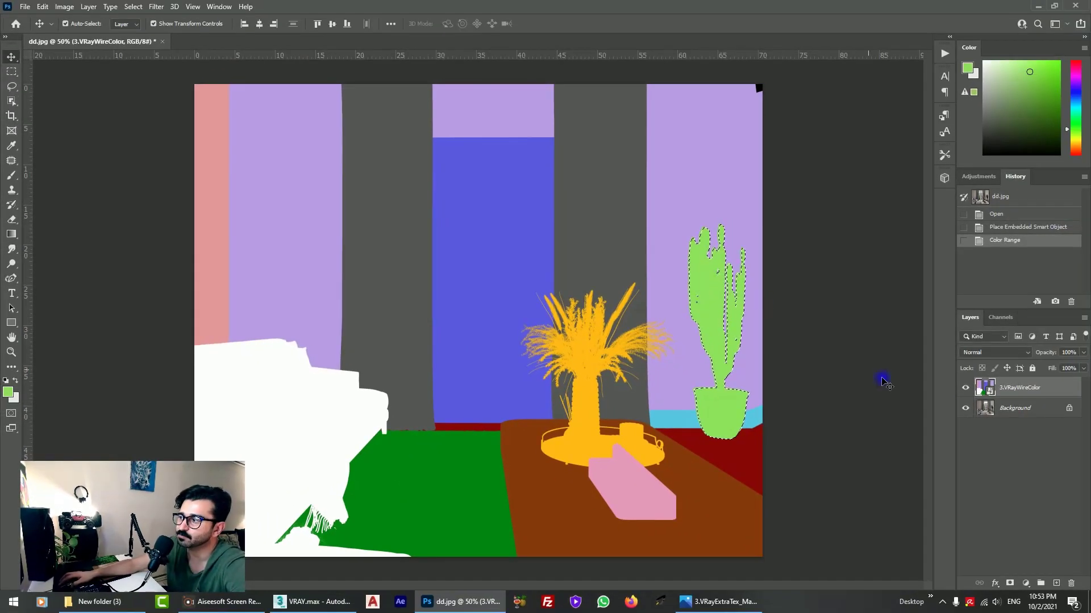
Hide the wire-colour layer and copy the selection from Background to a new layer.
click(965, 388)
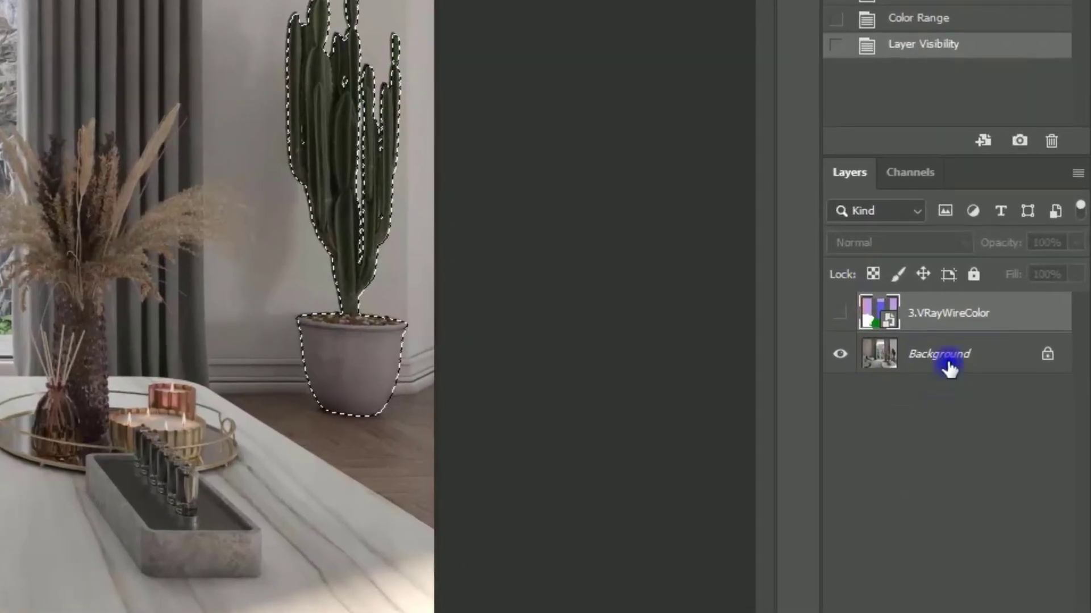
click(1018, 411)
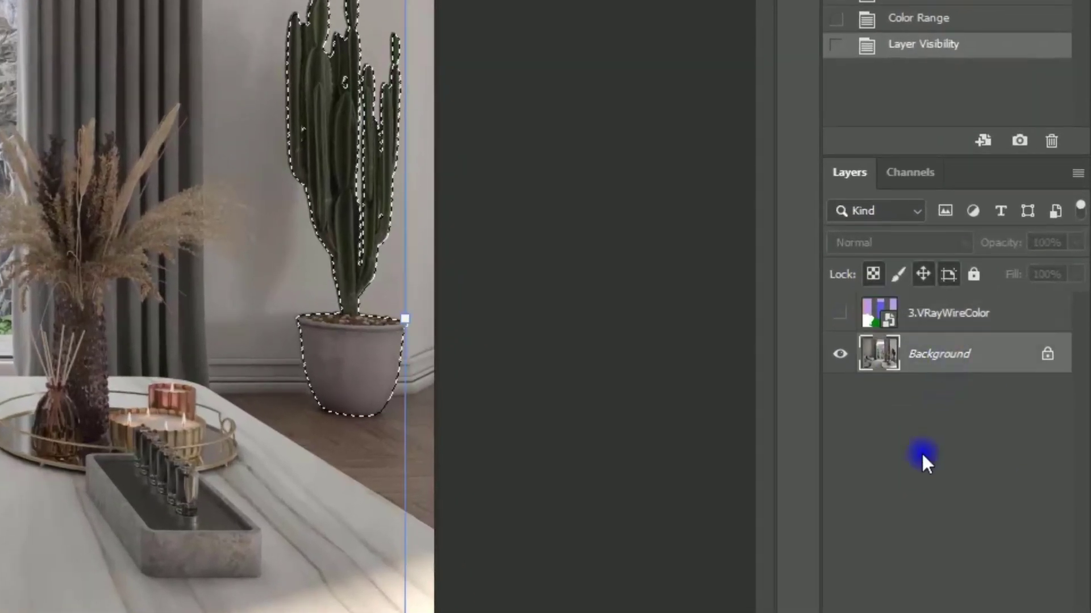
key(ctrl+j)
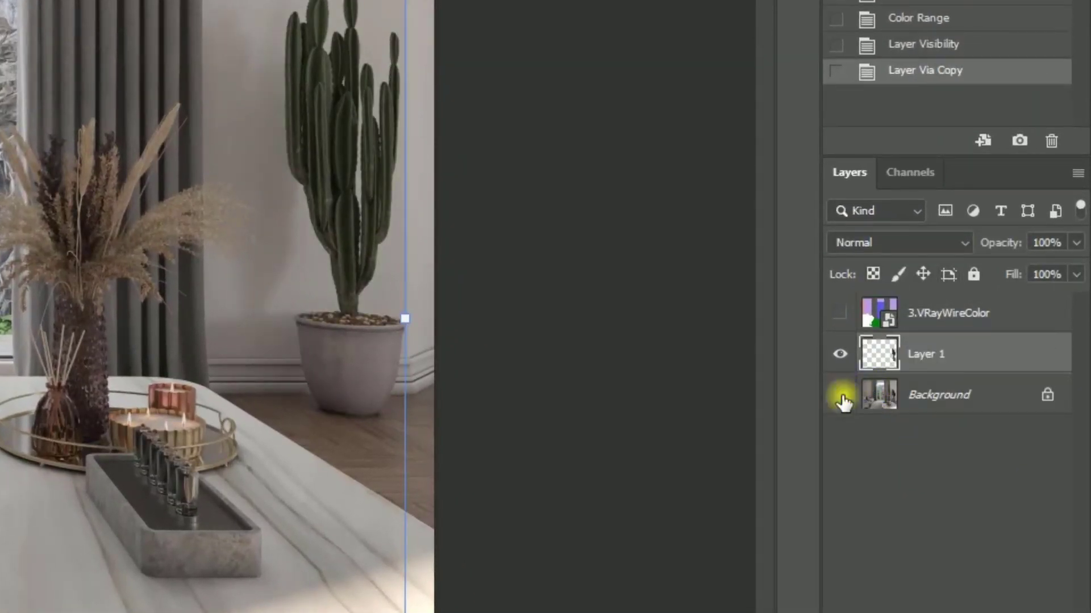
click(839, 394)
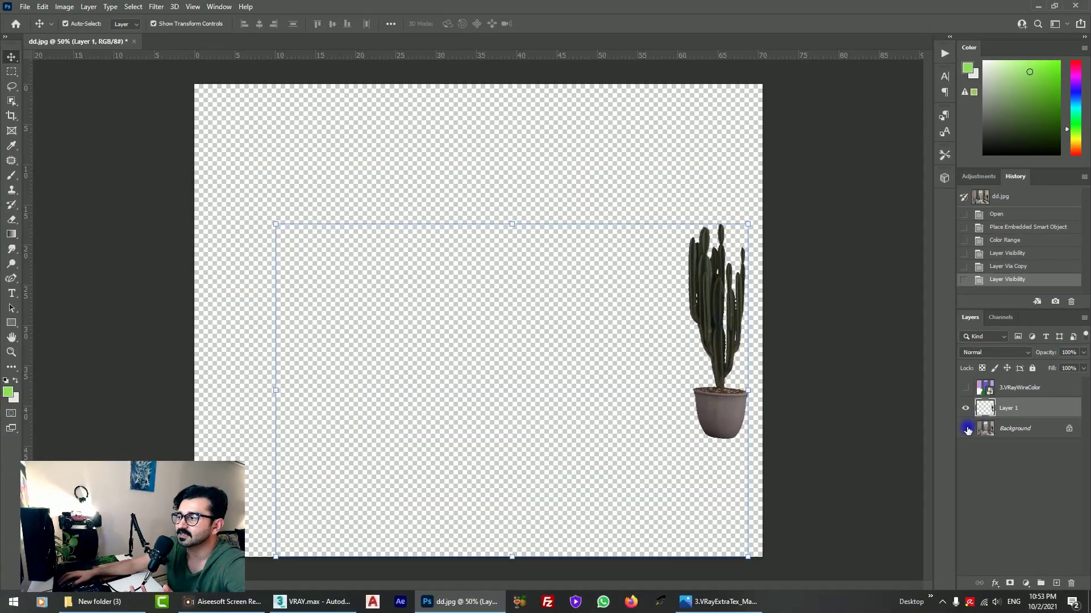
Show the room again and apply Levels to the cactus: midtones 1.86, black point 29.
click(965, 428)
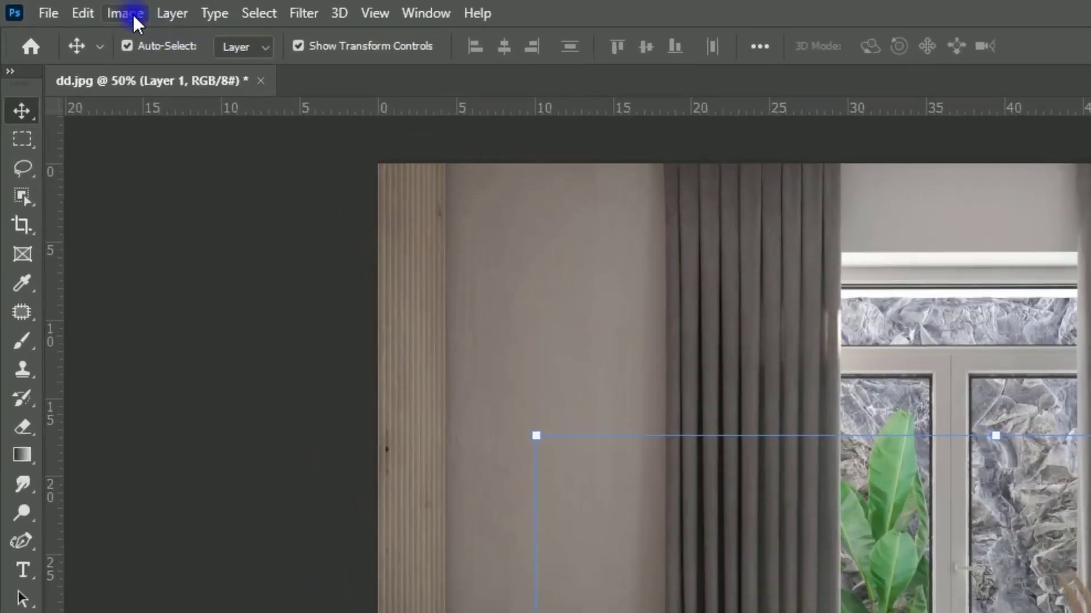
click(65, 7)
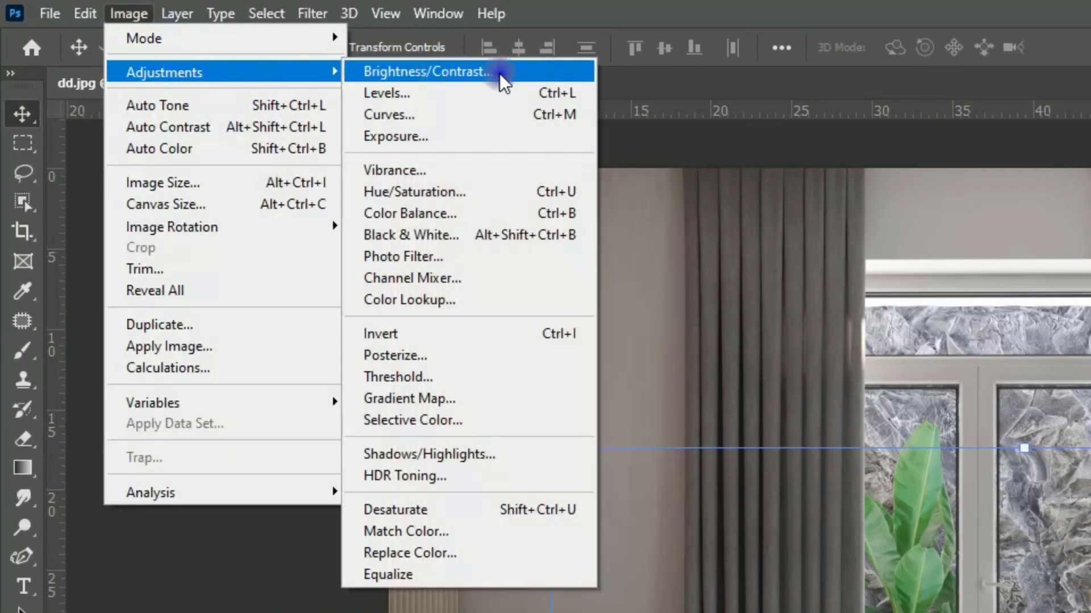
click(500, 93)
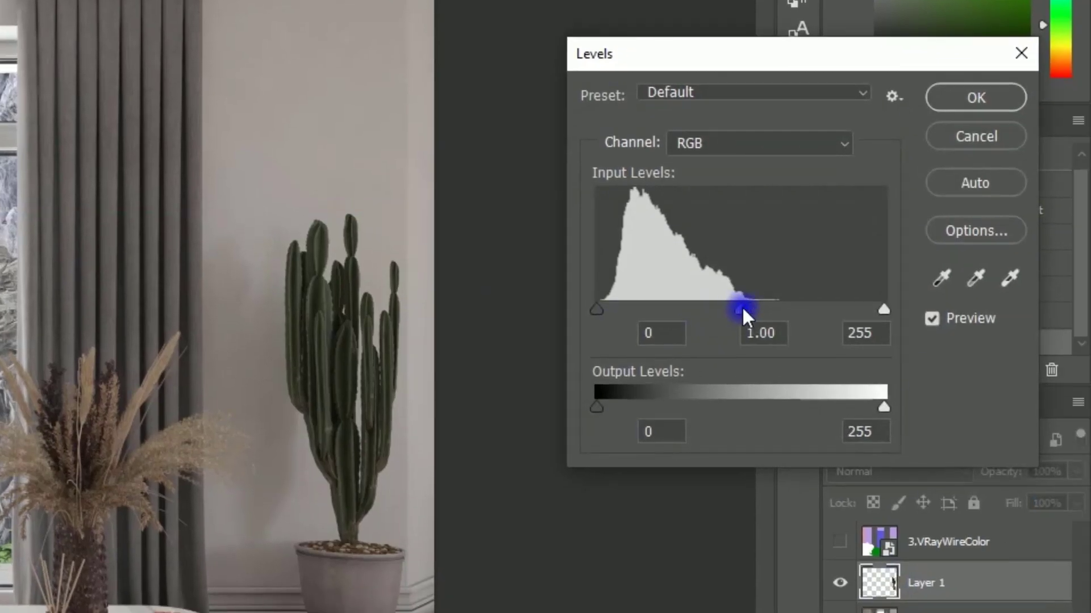
drag(744, 309, 677, 309)
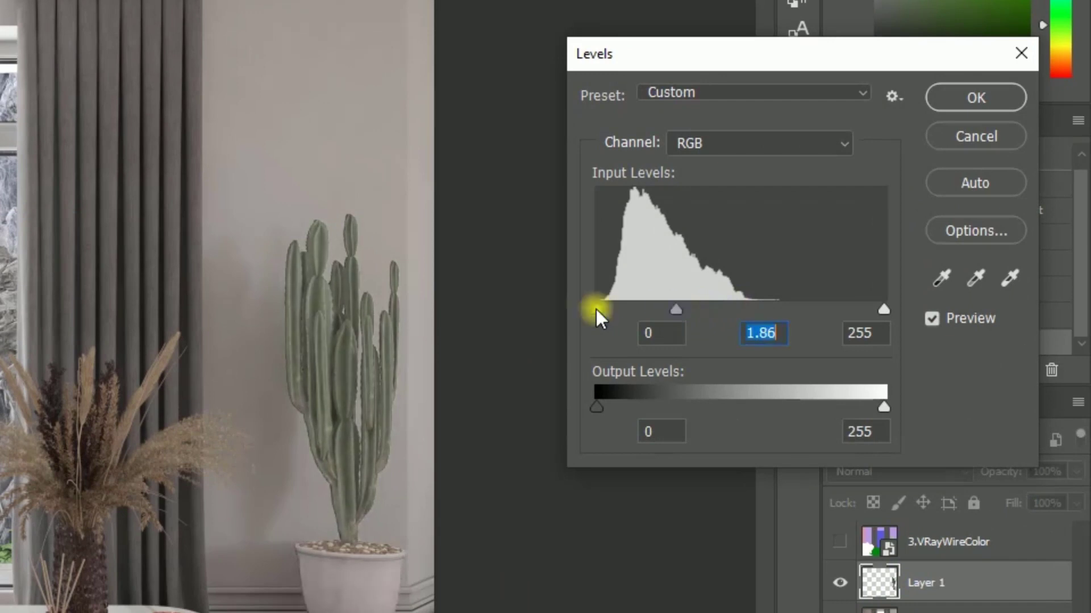
drag(595, 309, 629, 311)
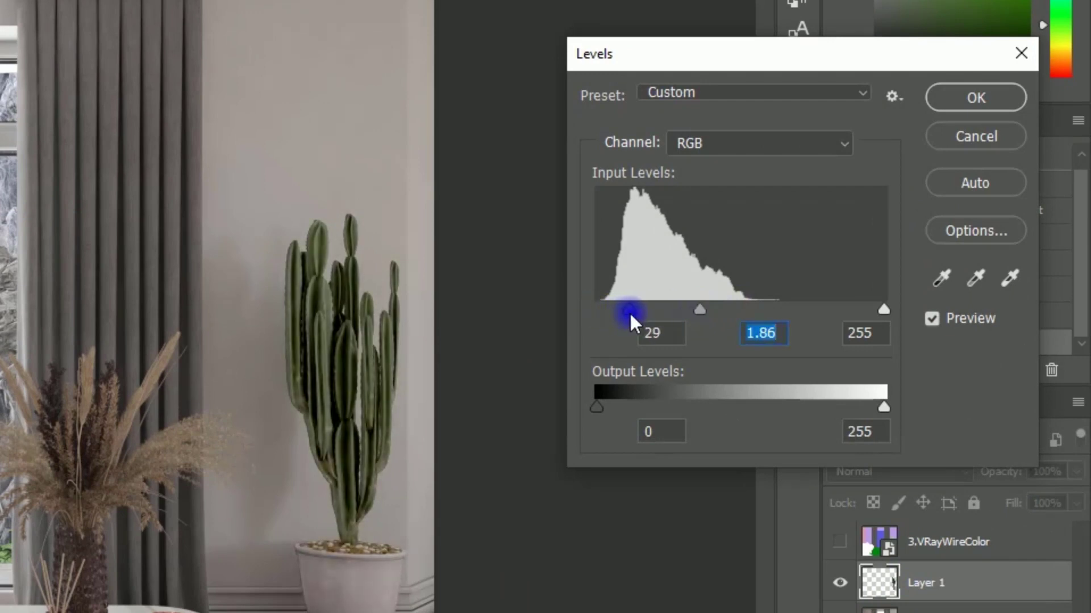
click(940, 102)
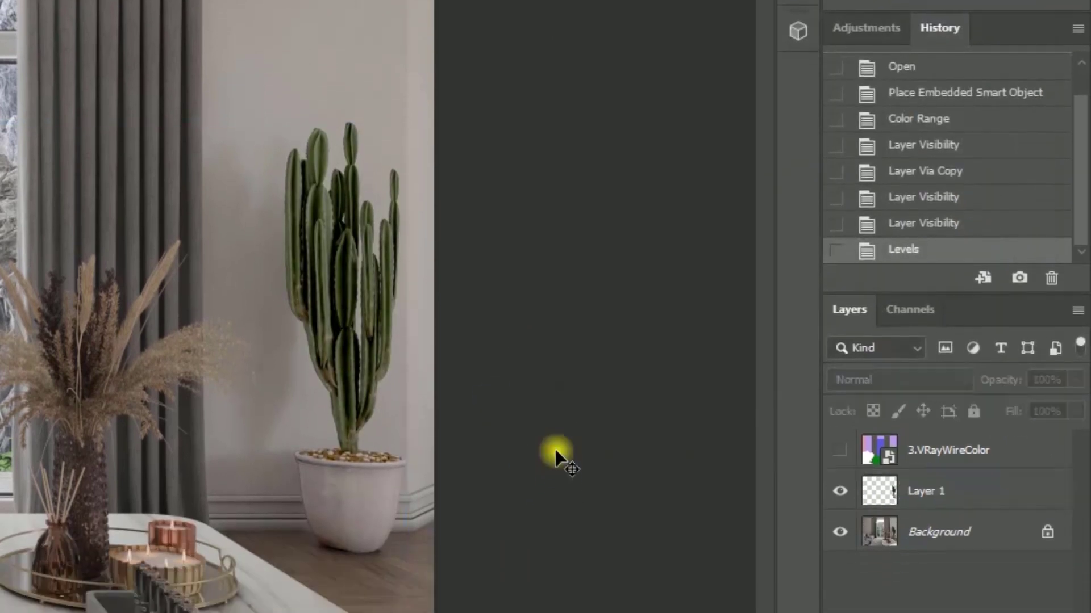
Toggle the cactus layer on and off to compare the Levels adjustment.
click(840, 436)
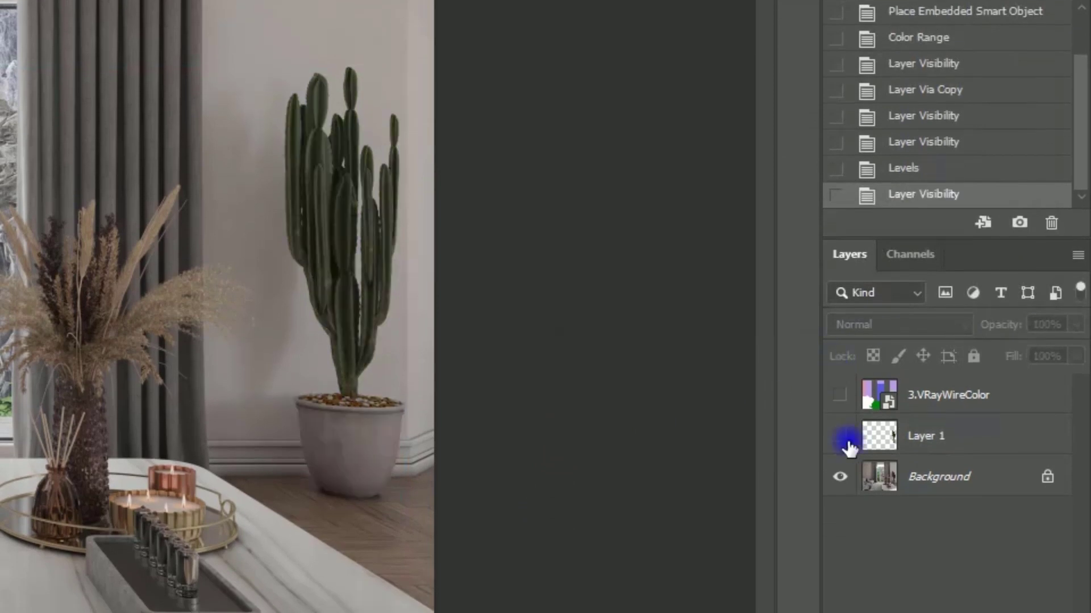
click(840, 437)
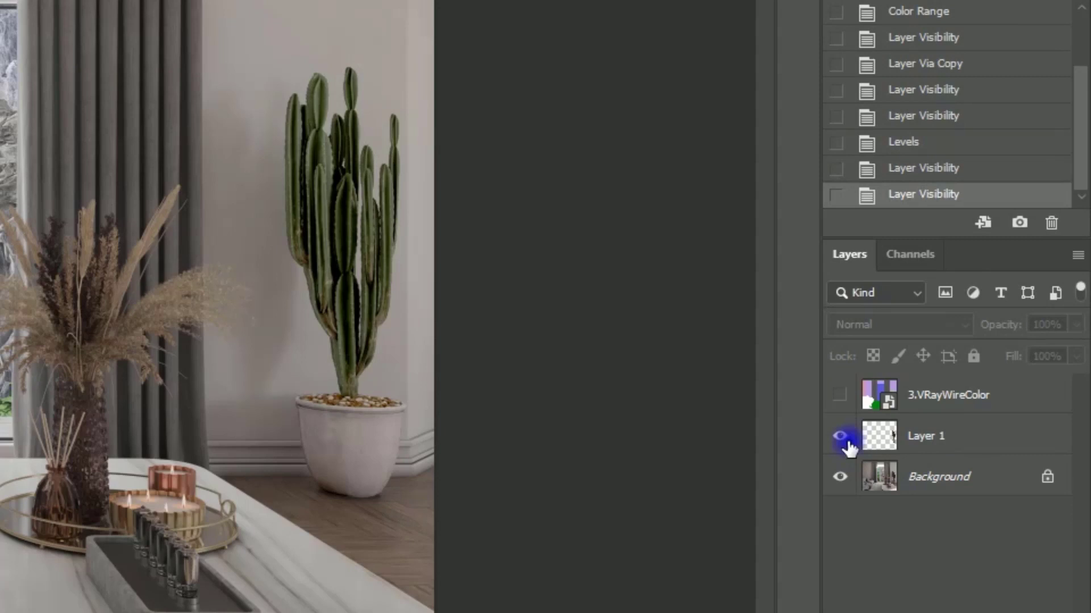
click(841, 436)
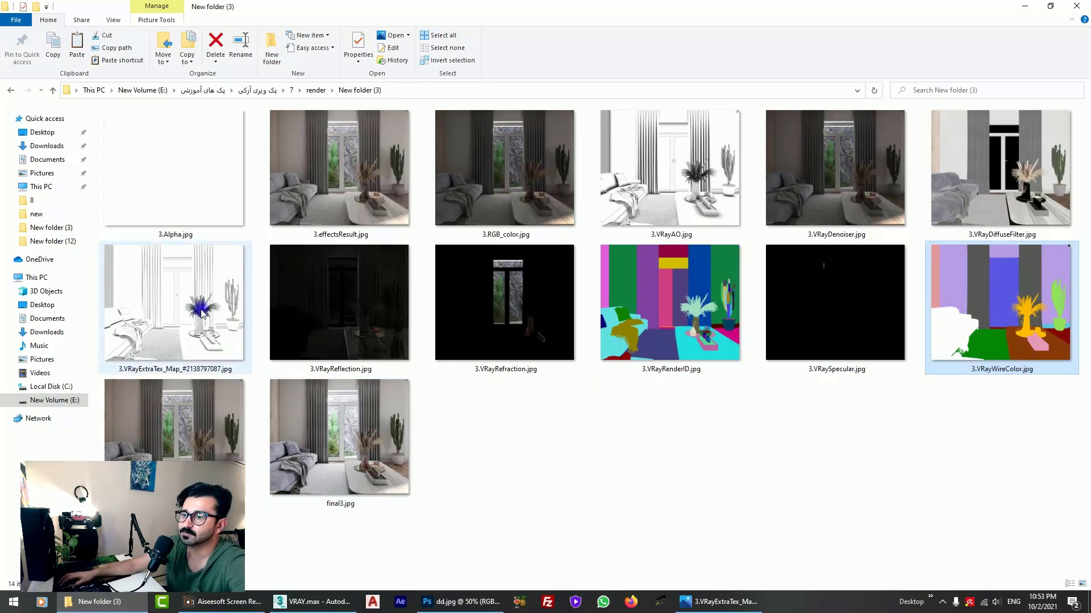
Place the 3.VRayExtraTex pass over the render in Multiply blend mode.
mouse_move(173, 307)
mouse_down()
mouse_move(450, 608)
mouse_move(470, 256)
mouse_up()
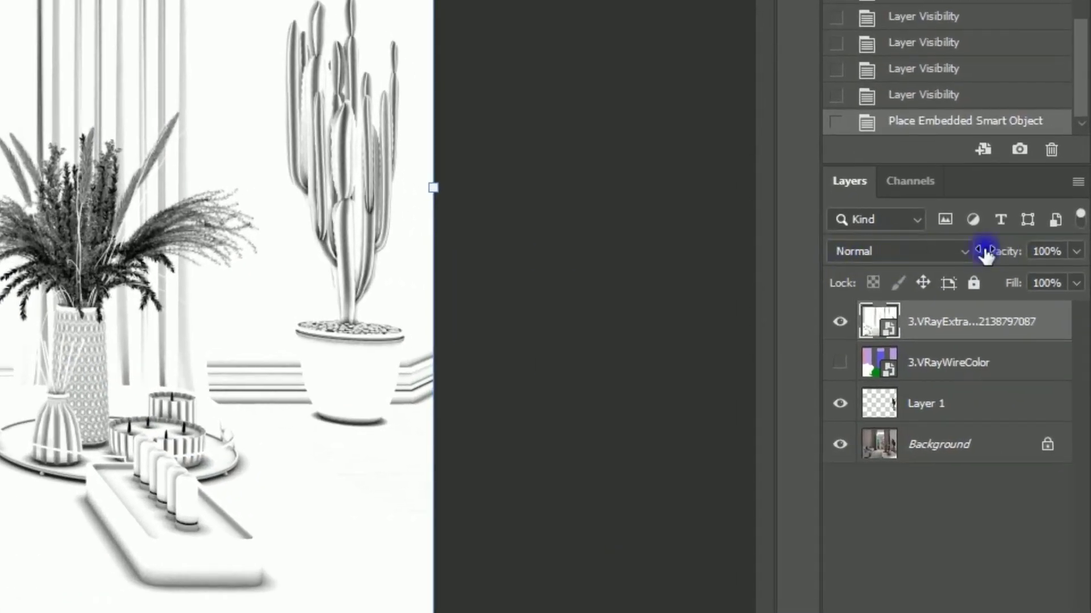
click(992, 353)
scroll(894, 252, down, 5)
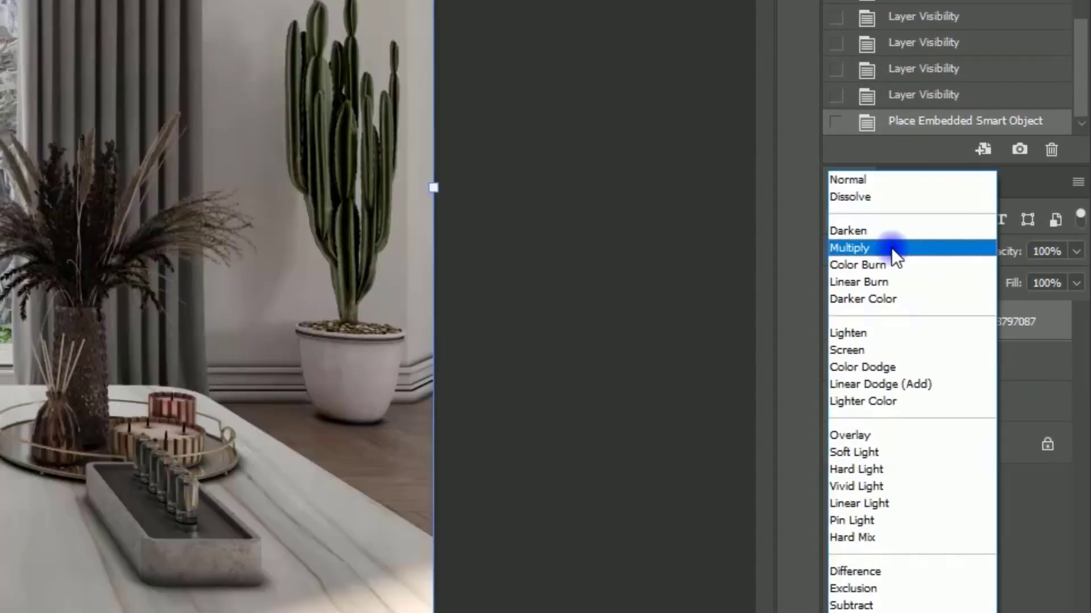
click(891, 248)
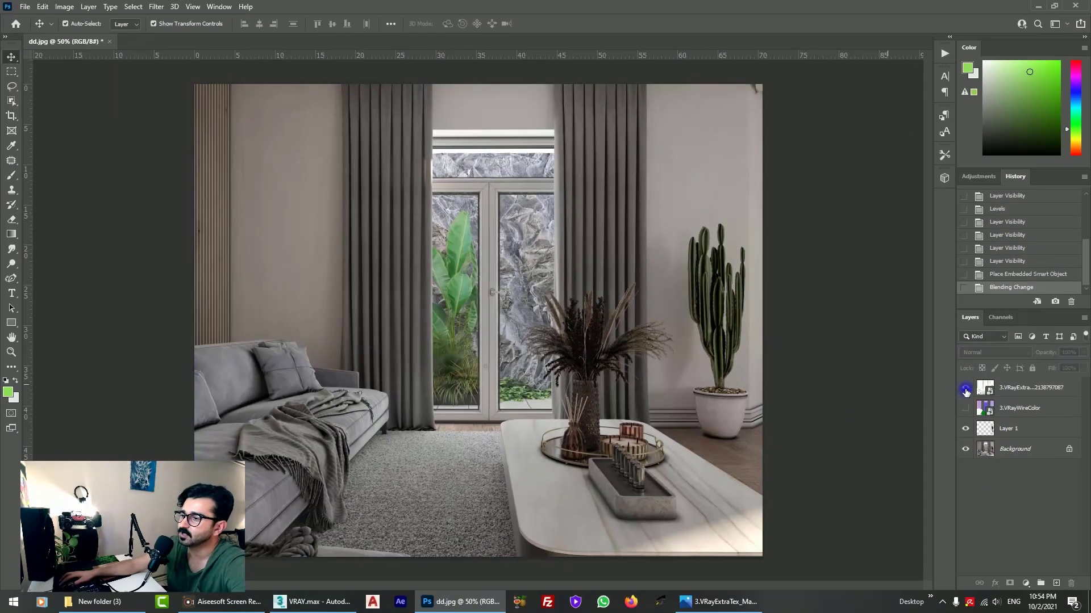
Toggle the ExtraTex layer on and off to compare, then select it.
click(966, 390)
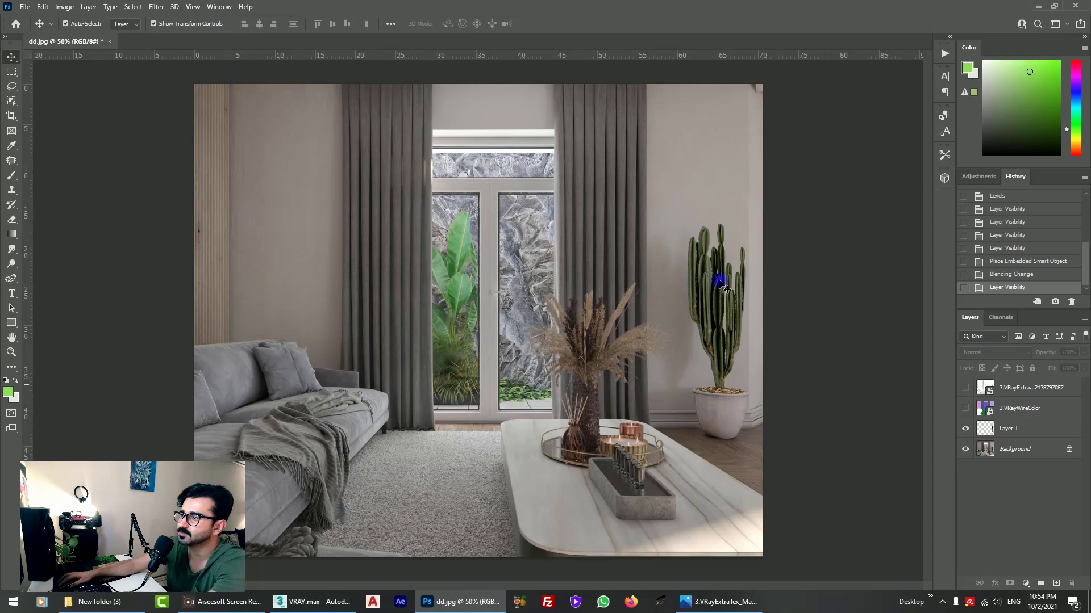
click(964, 388)
click(964, 388)
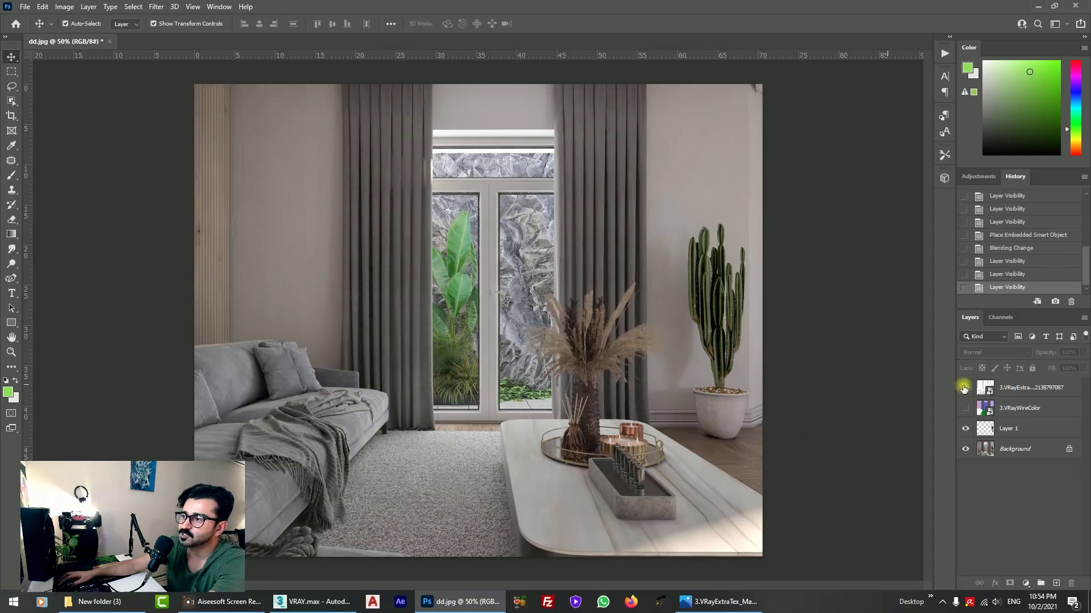
click(964, 388)
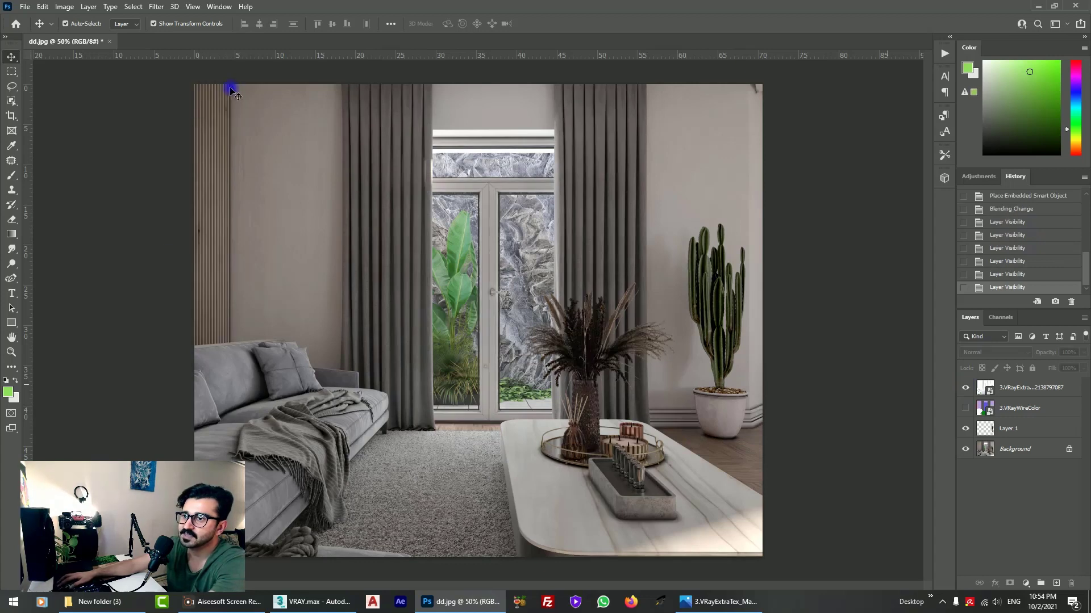
click(1017, 391)
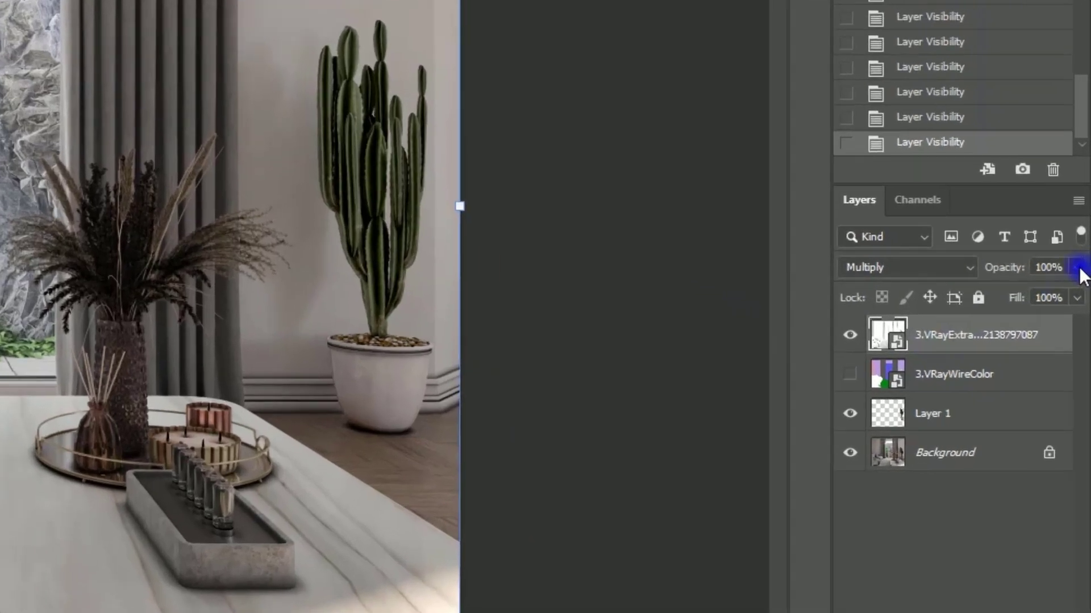
click(1084, 352)
Lower the ExtraTex layer opacity to 53% and compare it on and off.
click(1026, 284)
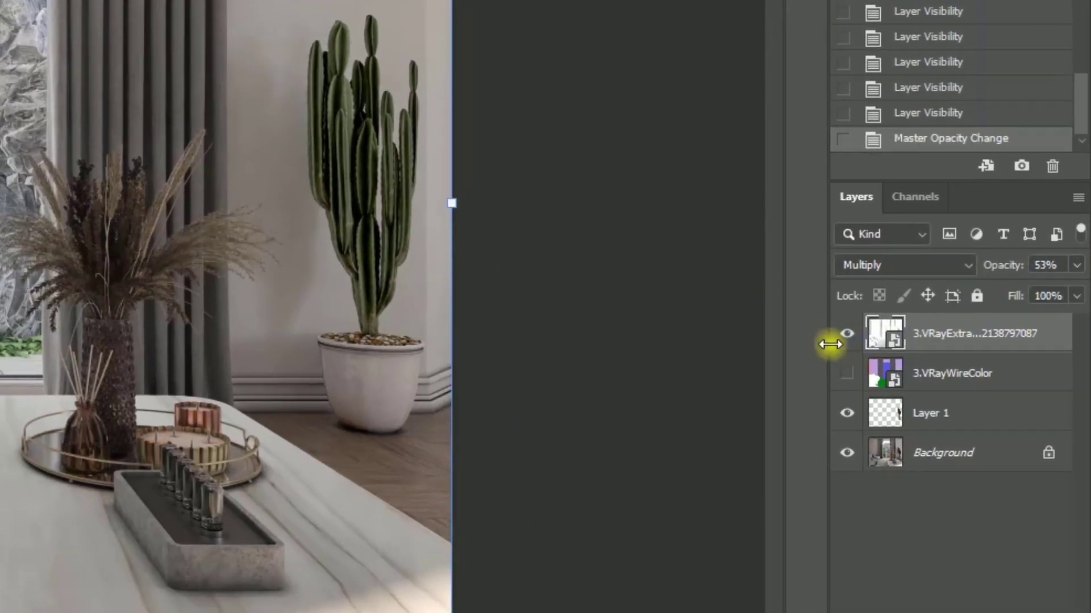
click(963, 392)
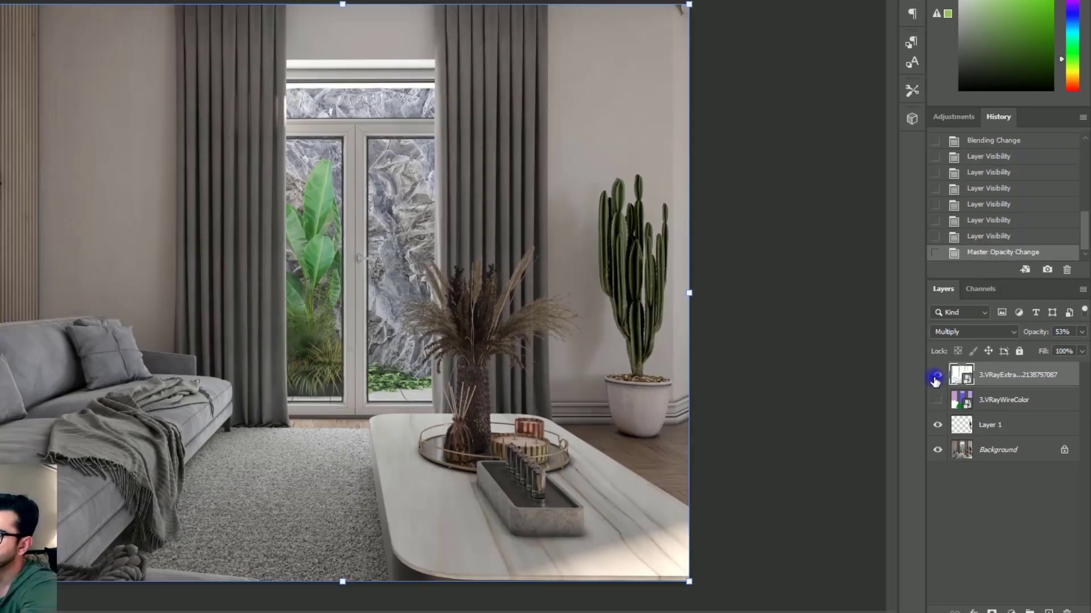
click(962, 392)
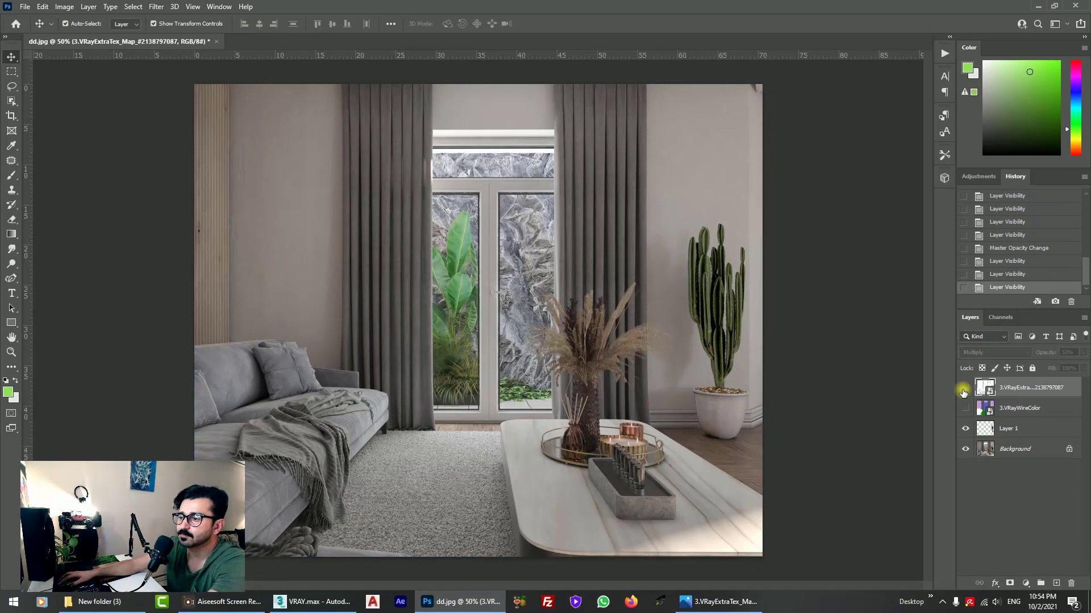
click(963, 392)
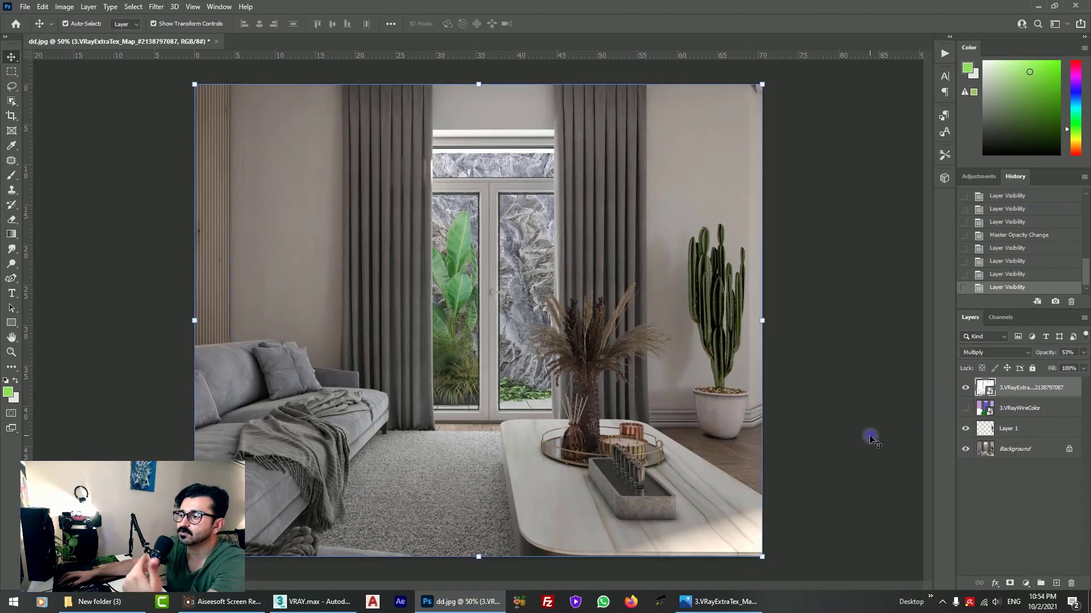
click(965, 389)
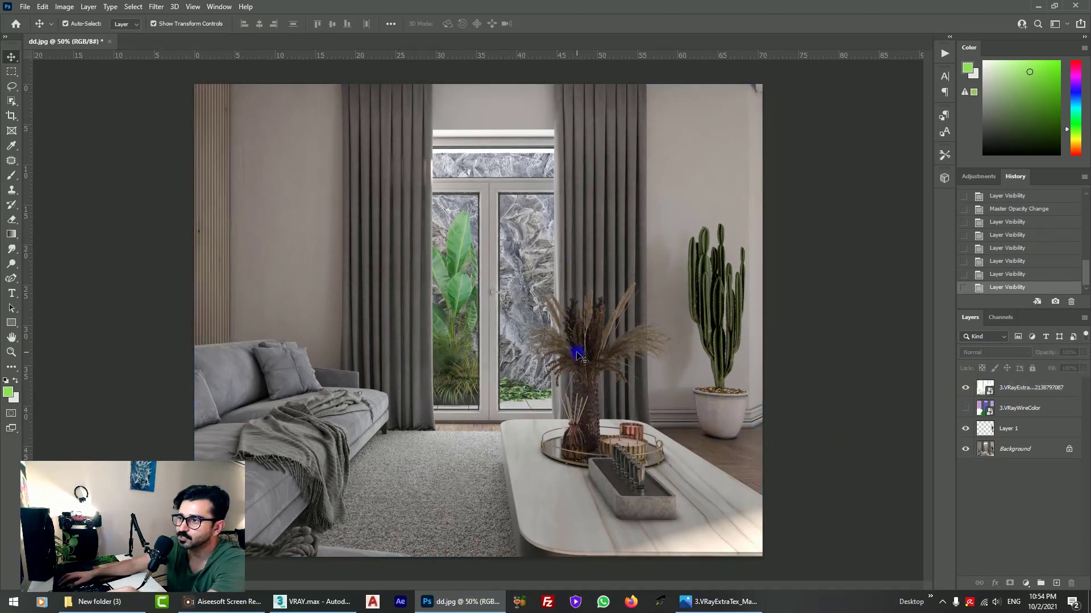
click(965, 389)
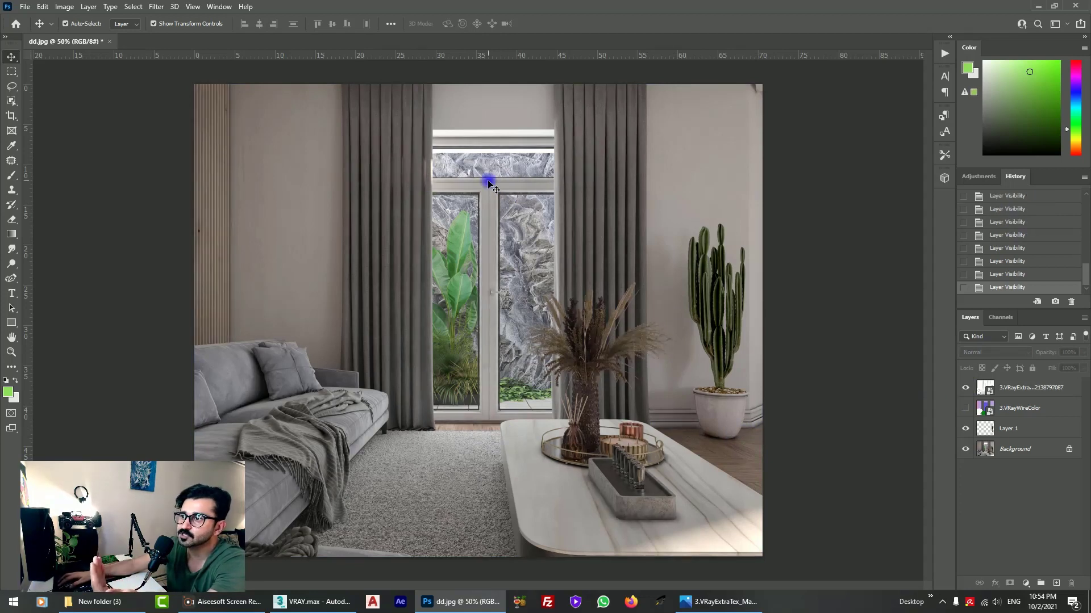
Zoom to 200% on the window to compare ExtraTex up close, then fit on screen.
click(11, 352)
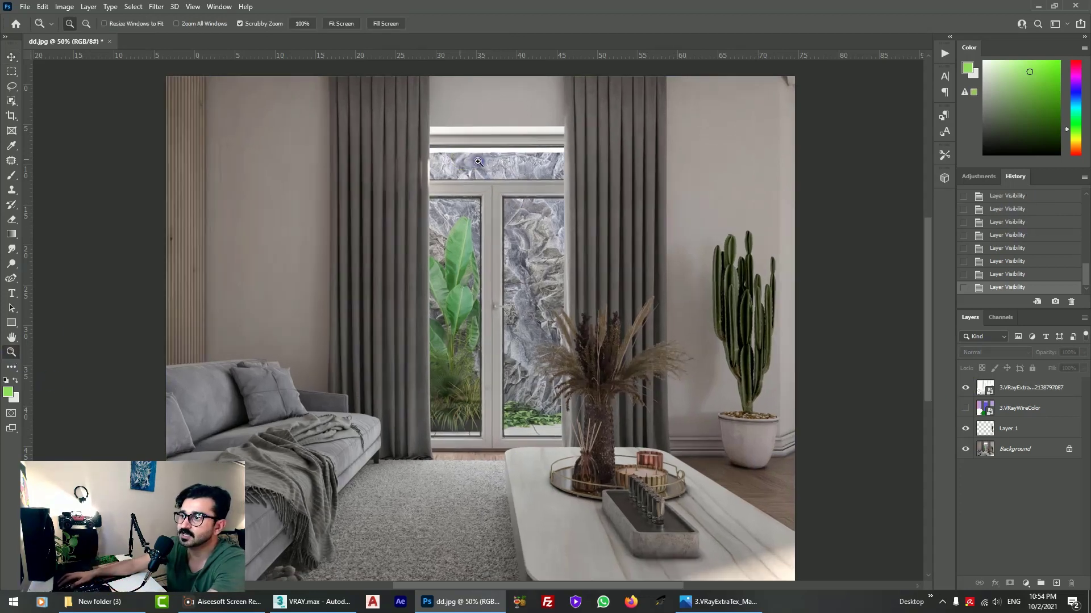
drag(489, 151, 523, 275)
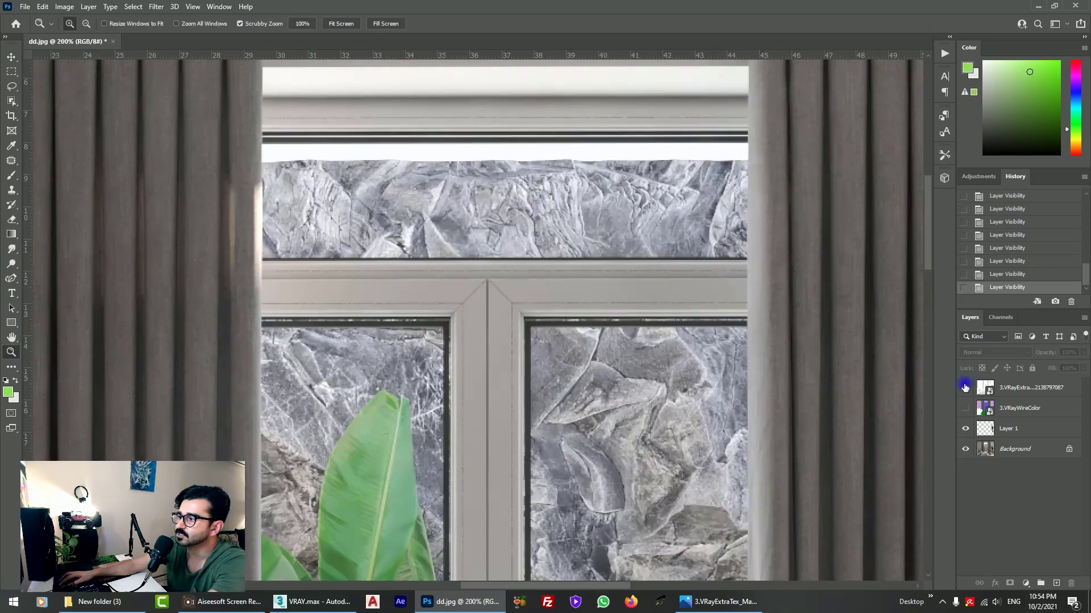
click(965, 387)
click(965, 387)
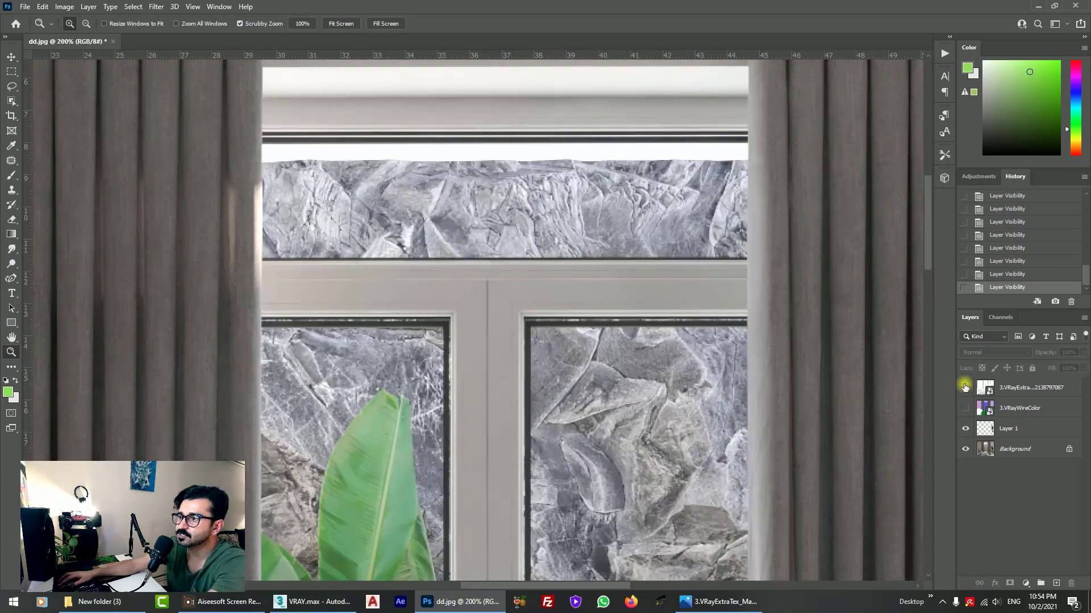
right_click(528, 268)
click(560, 273)
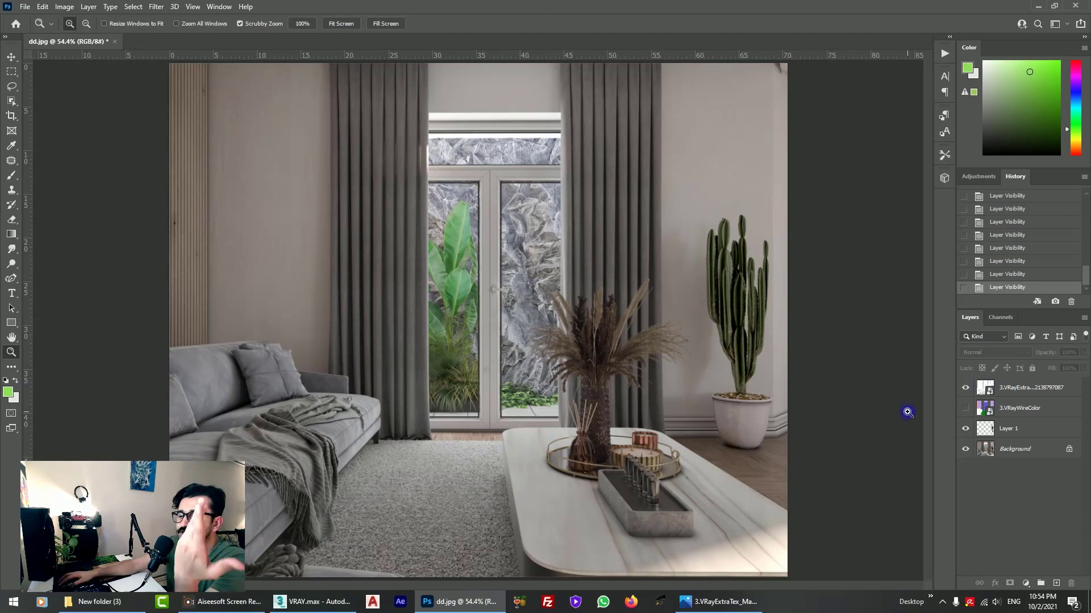
click(94, 601)
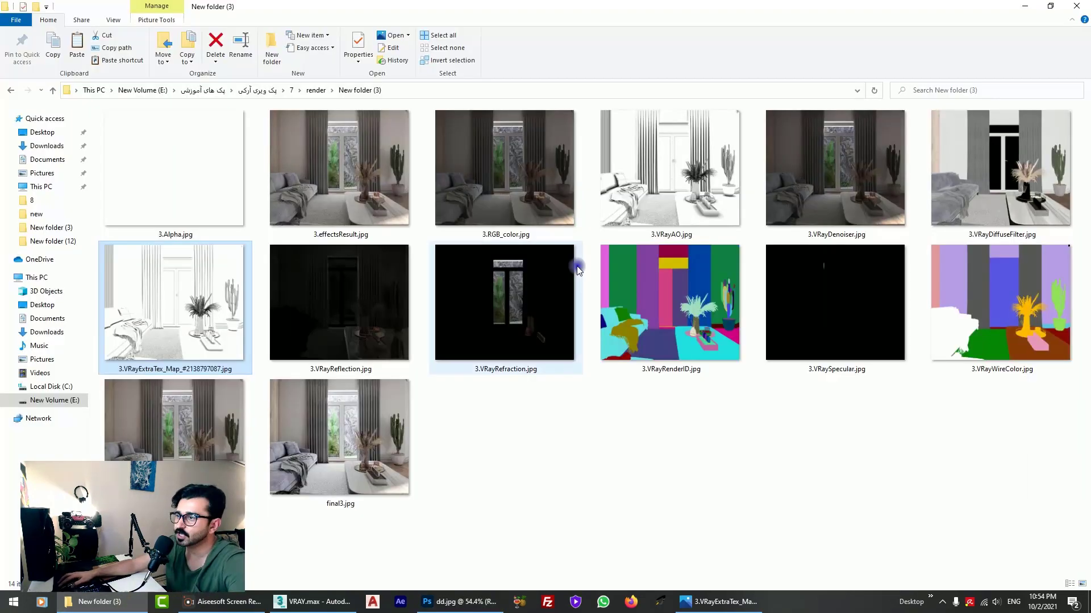
Place 3.VRayRefraction.jpg as a layer in Screen blend mode.
click(705, 170)
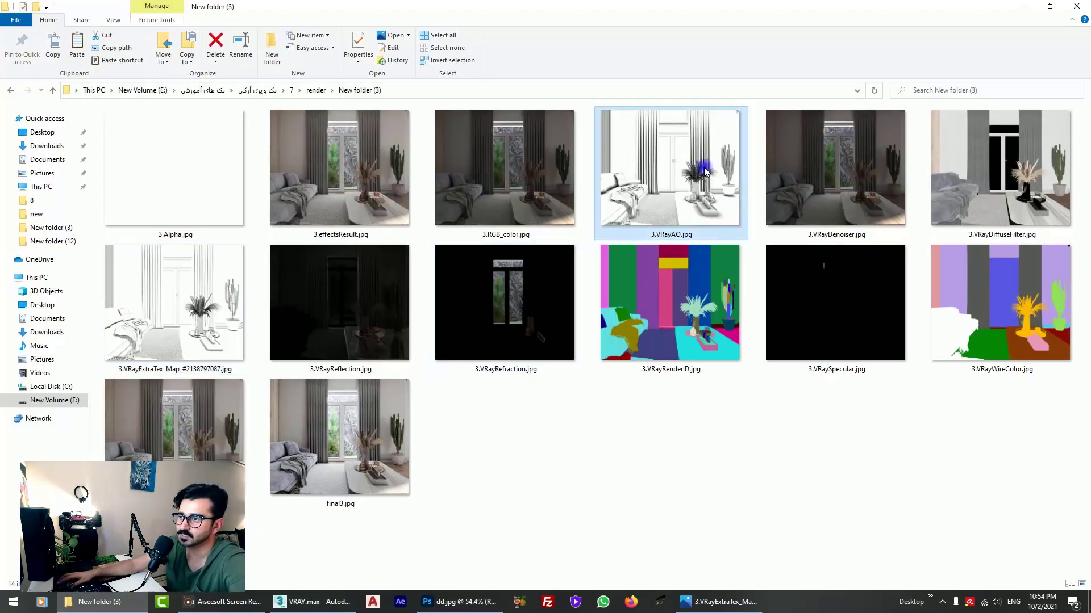
click(516, 321)
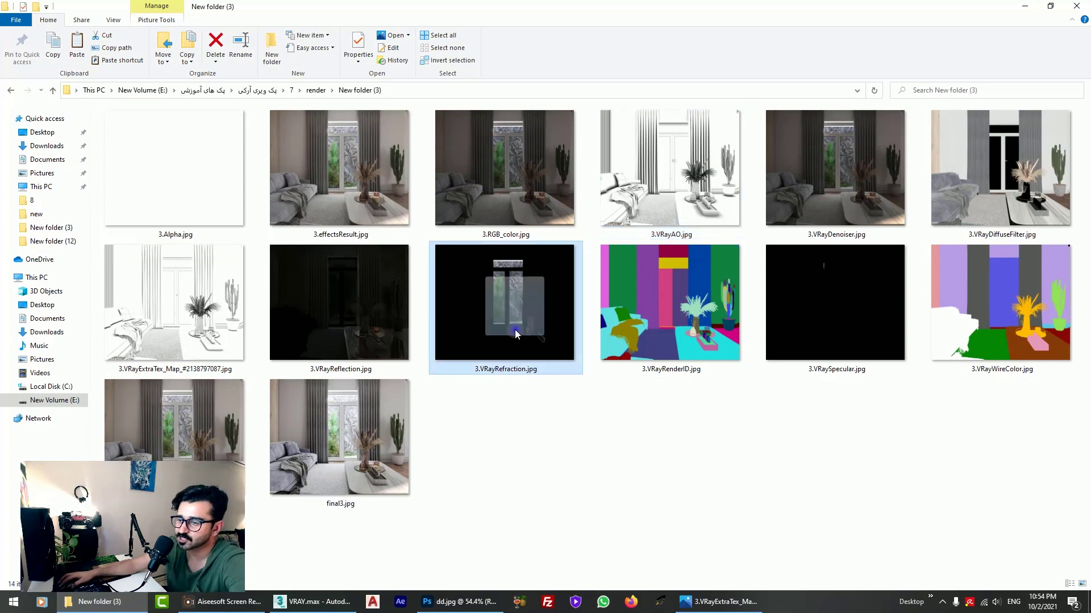
click(460, 602)
drag(474, 327, 470, 317)
key(Return)
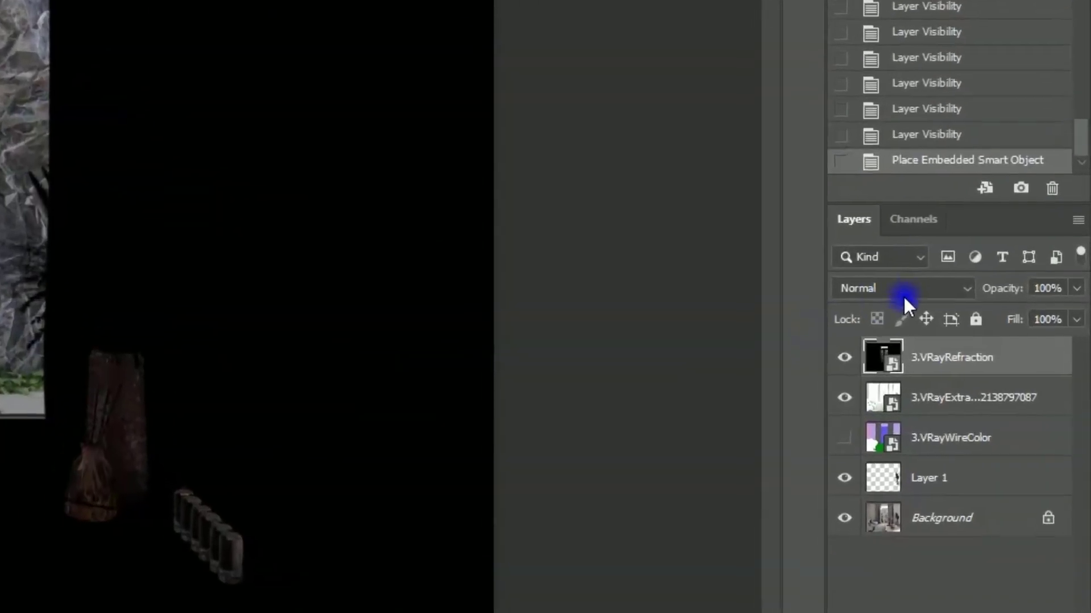
click(904, 288)
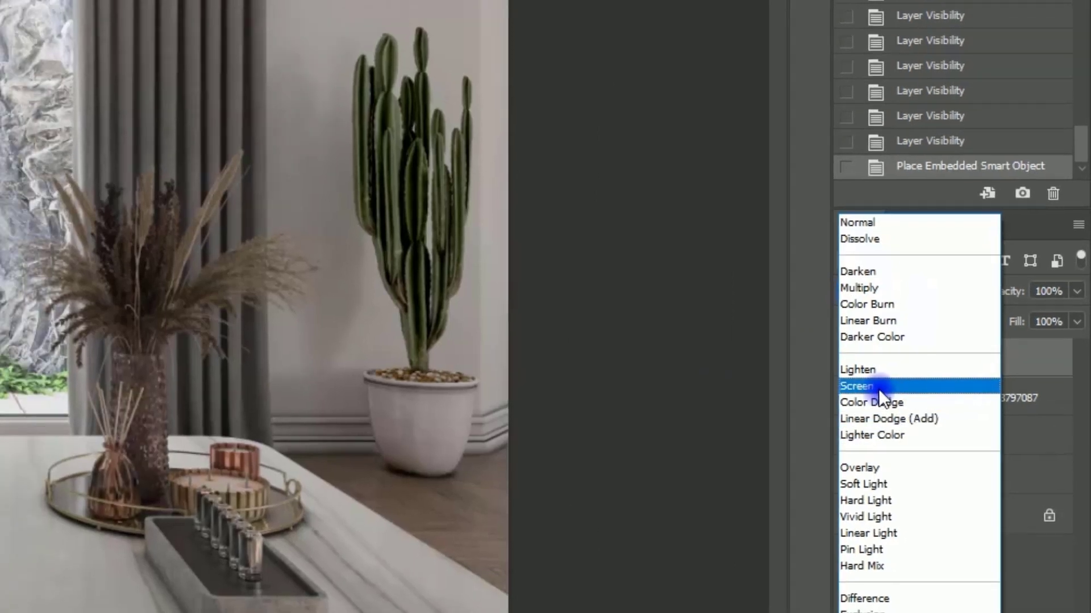
click(878, 387)
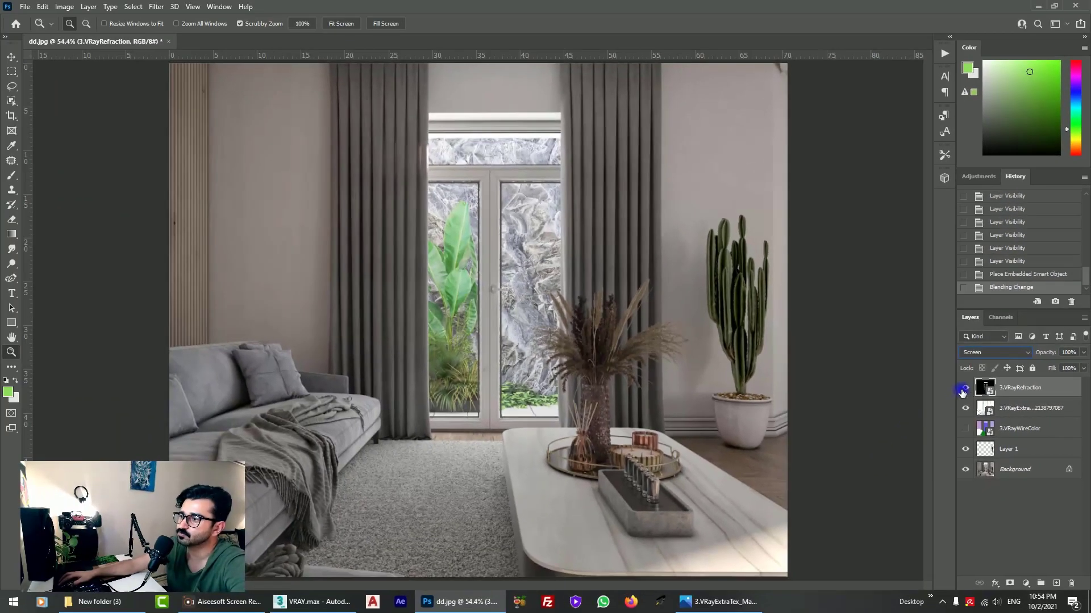
Toggle the refraction layer repeatedly to compare, then return to the render-pass folder.
click(964, 389)
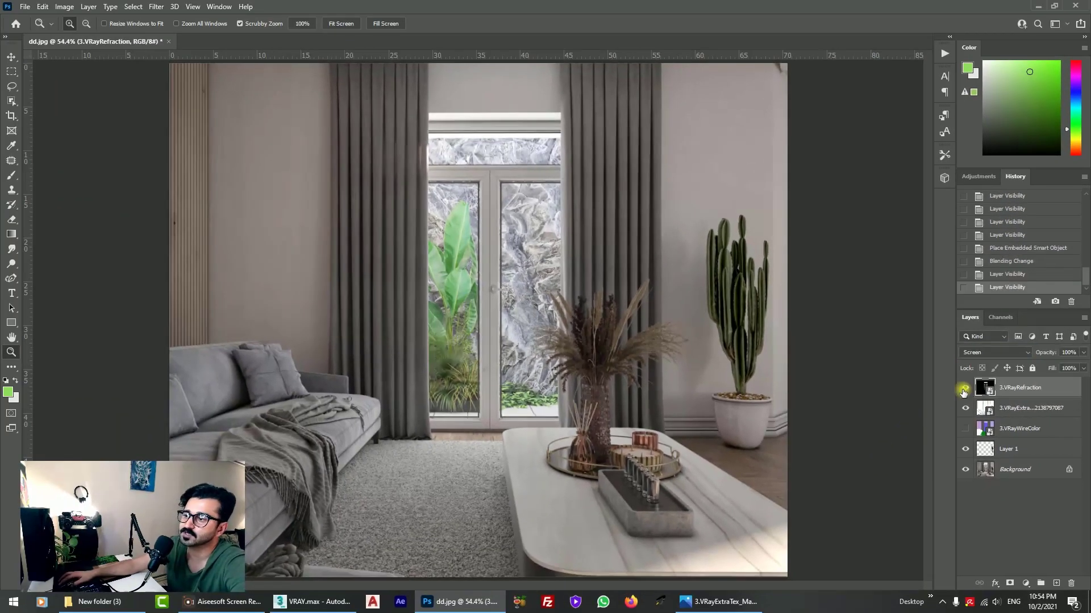
click(964, 389)
click(964, 389)
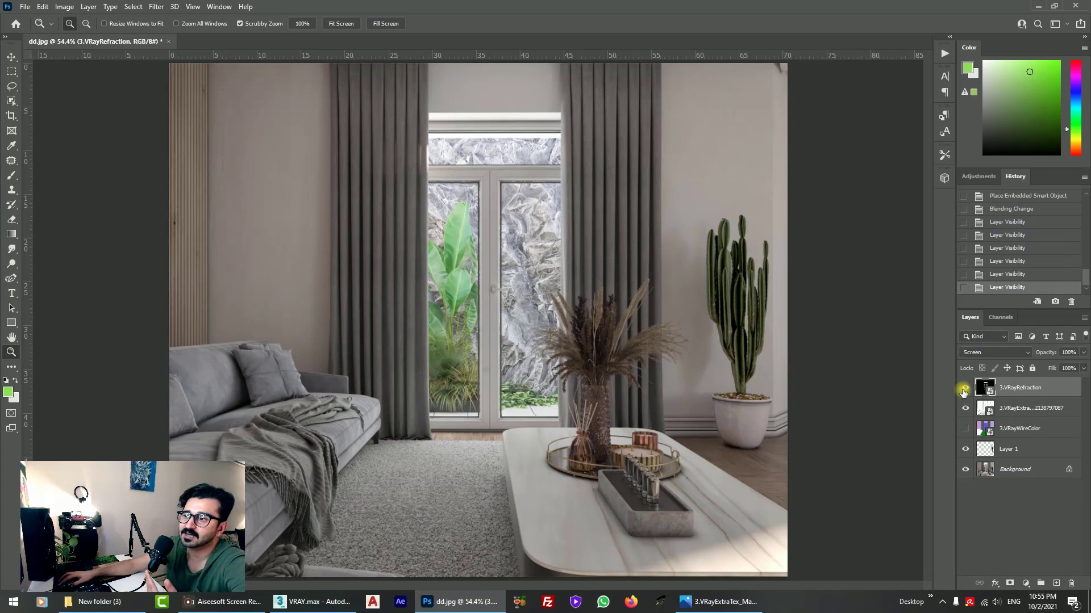
click(964, 389)
click(964, 389)
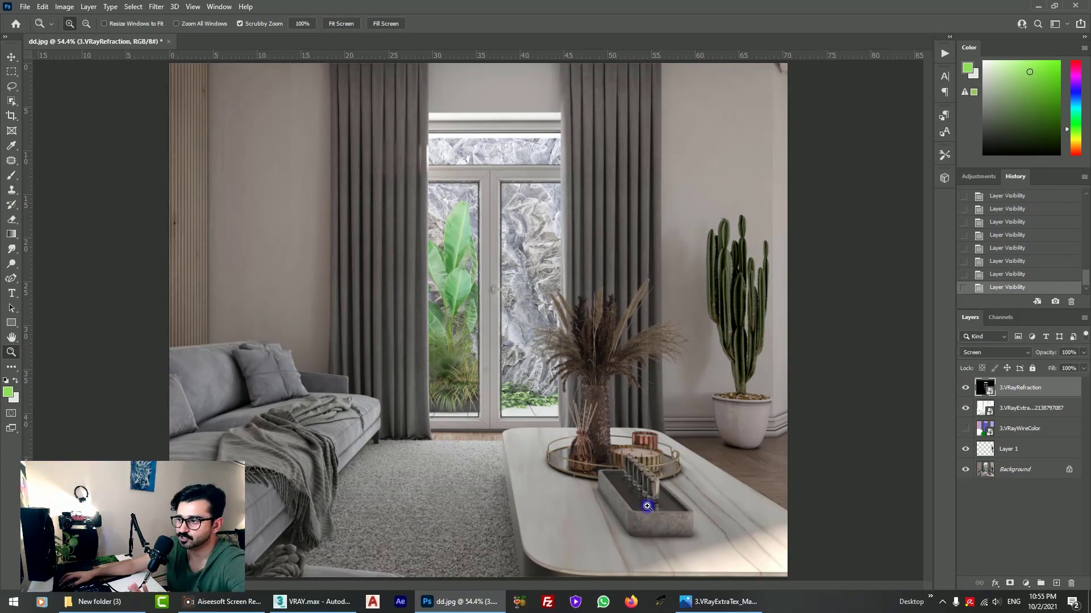
click(969, 389)
click(968, 389)
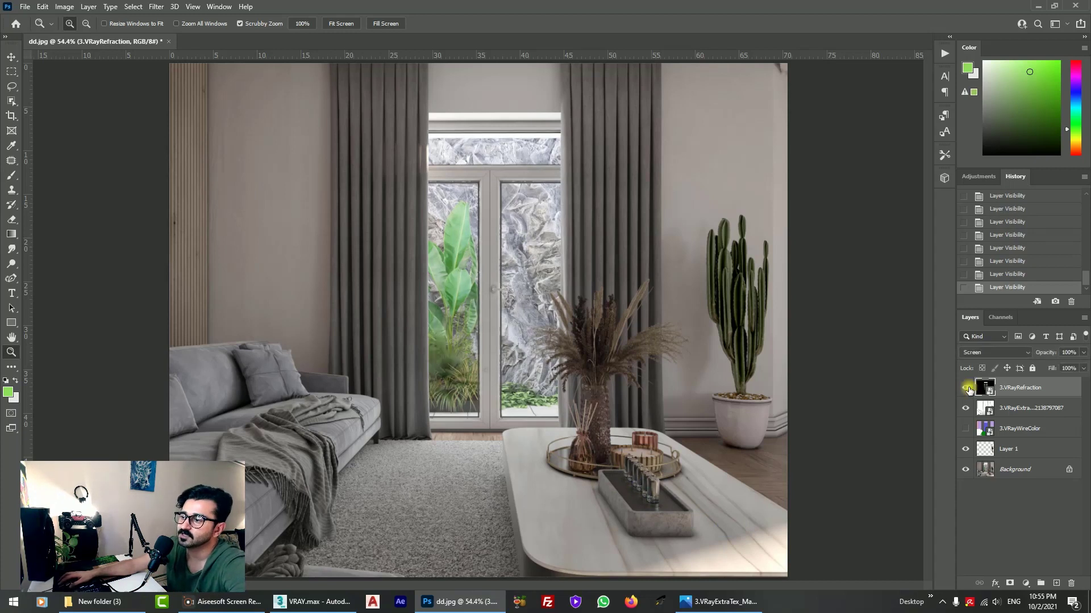
click(969, 389)
click(968, 389)
click(968, 389)
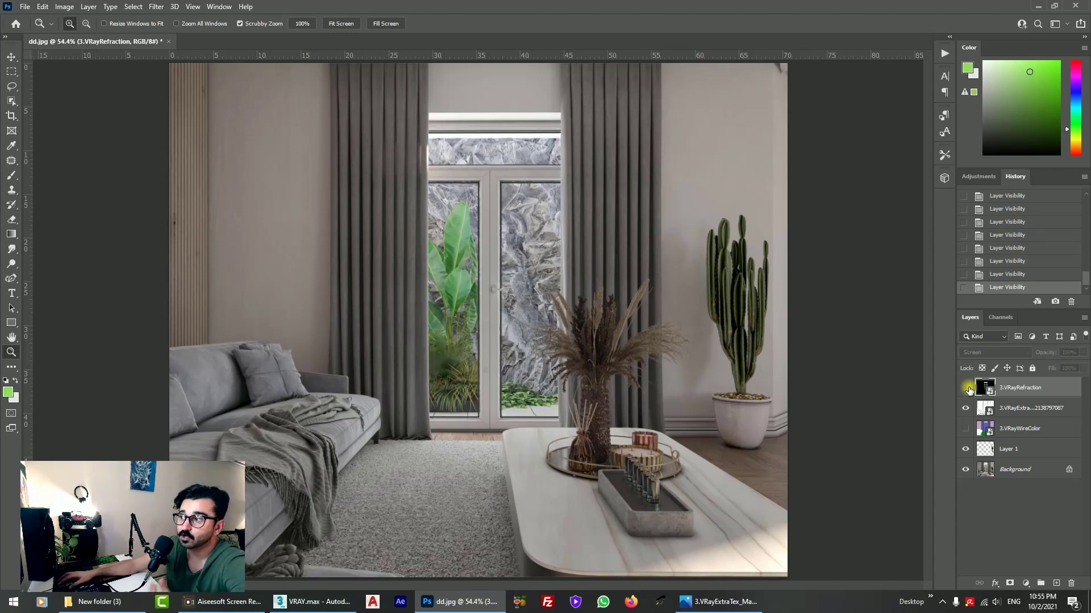
click(969, 389)
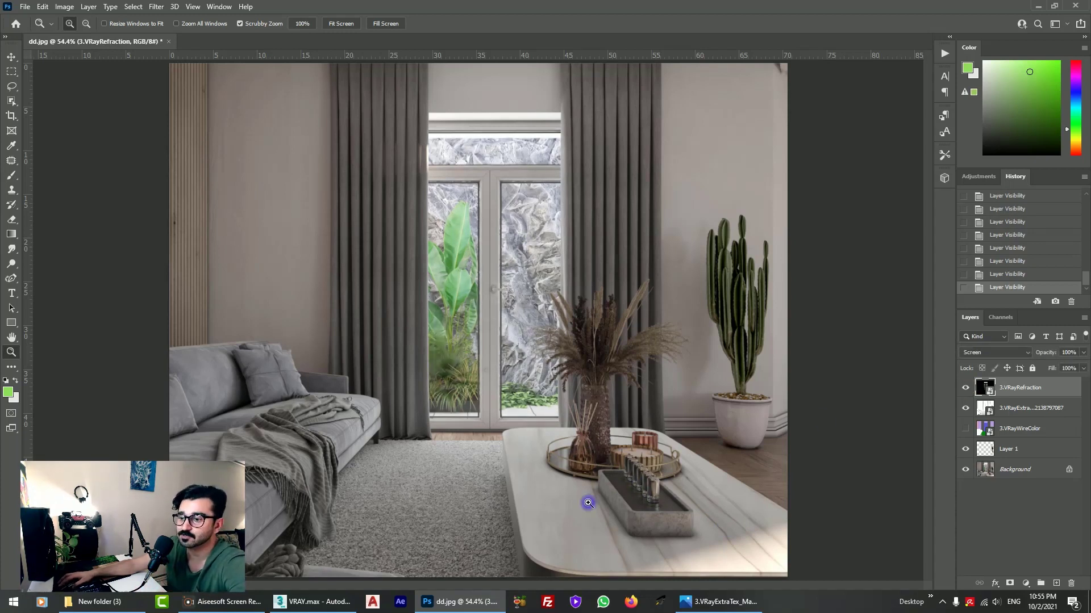
click(130, 601)
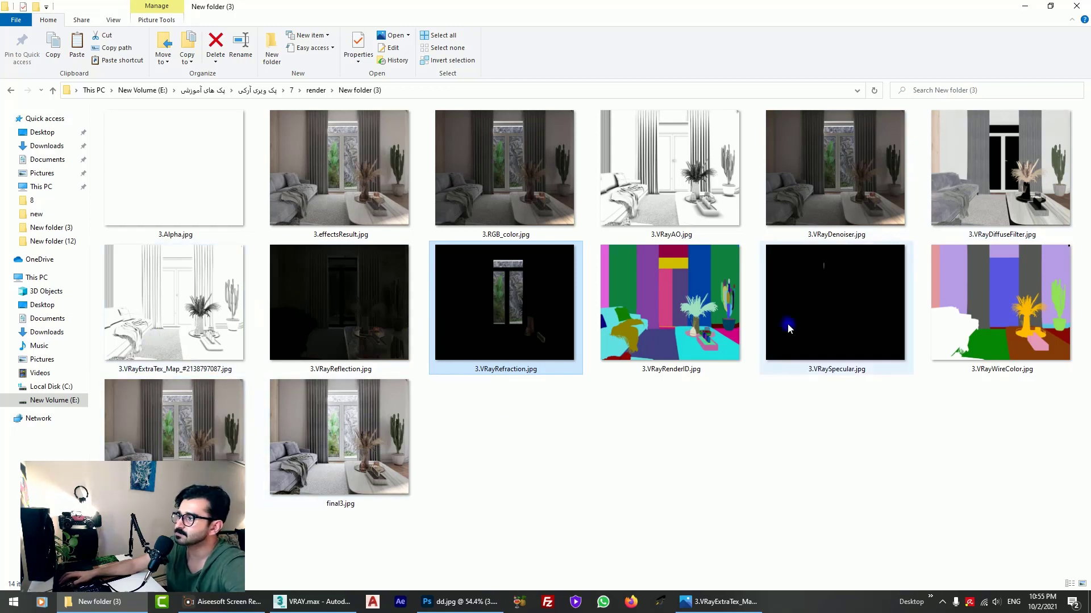
Place 3.VRaySpecular.jpg as a layer, compare it on and off, then delete it.
click(807, 318)
click(463, 601)
drag(466, 516, 467, 514)
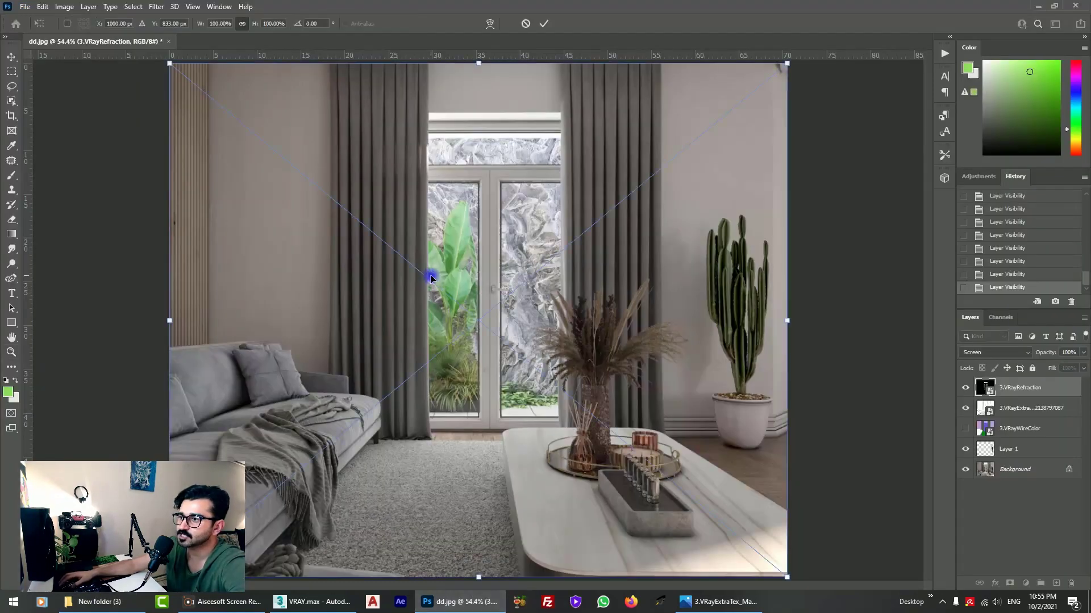
key(Return)
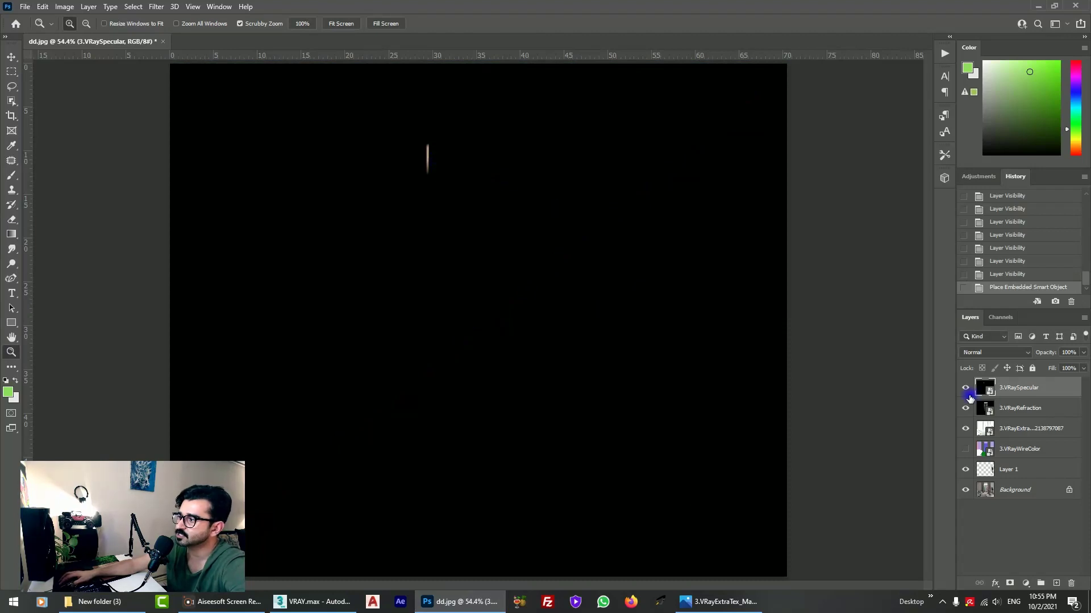
click(966, 390)
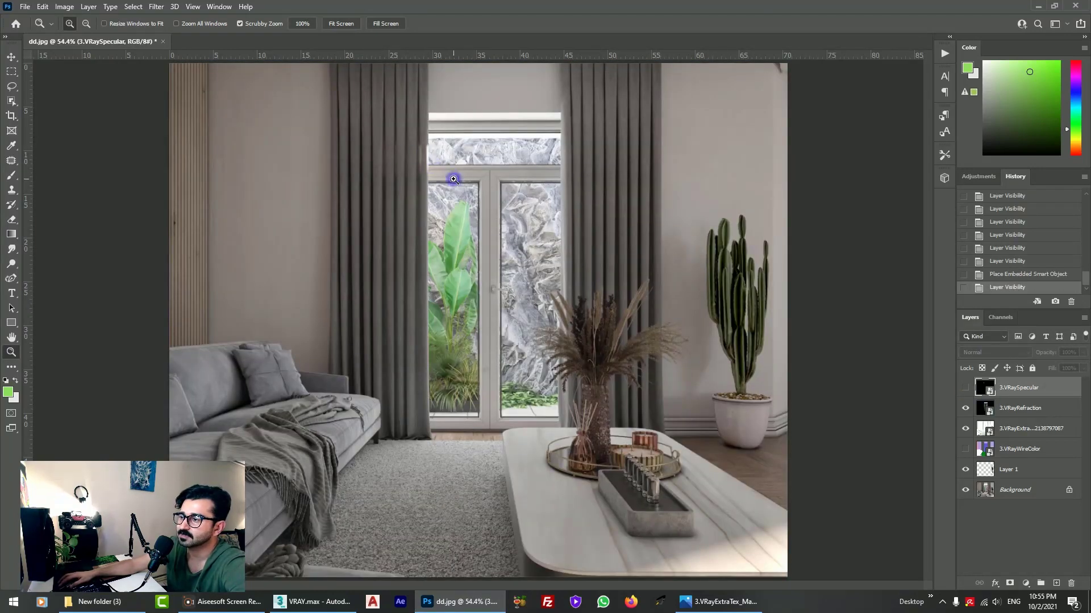
click(966, 387)
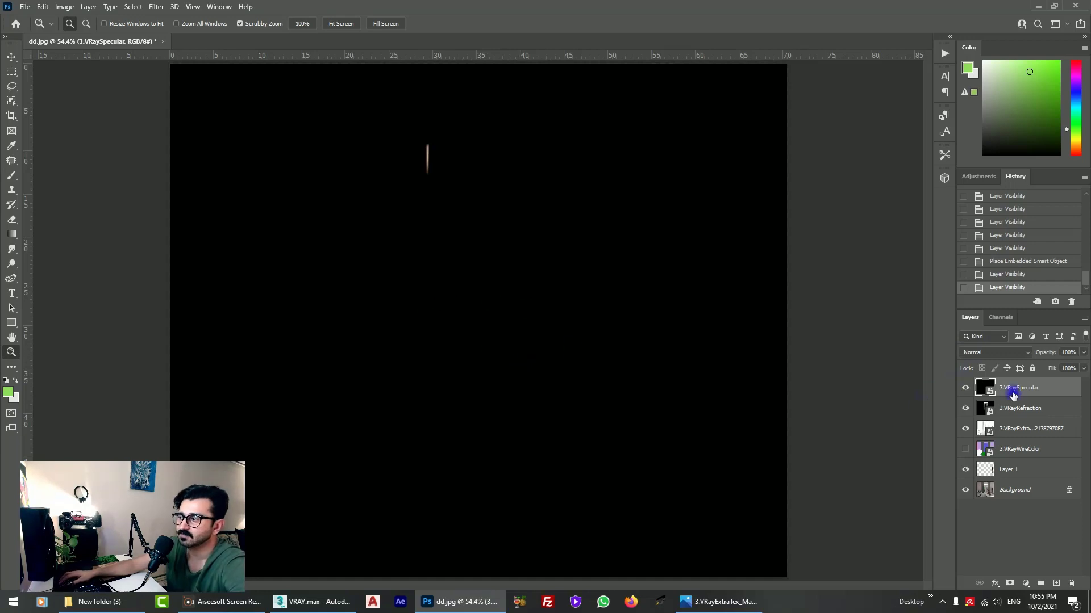
key(Delete)
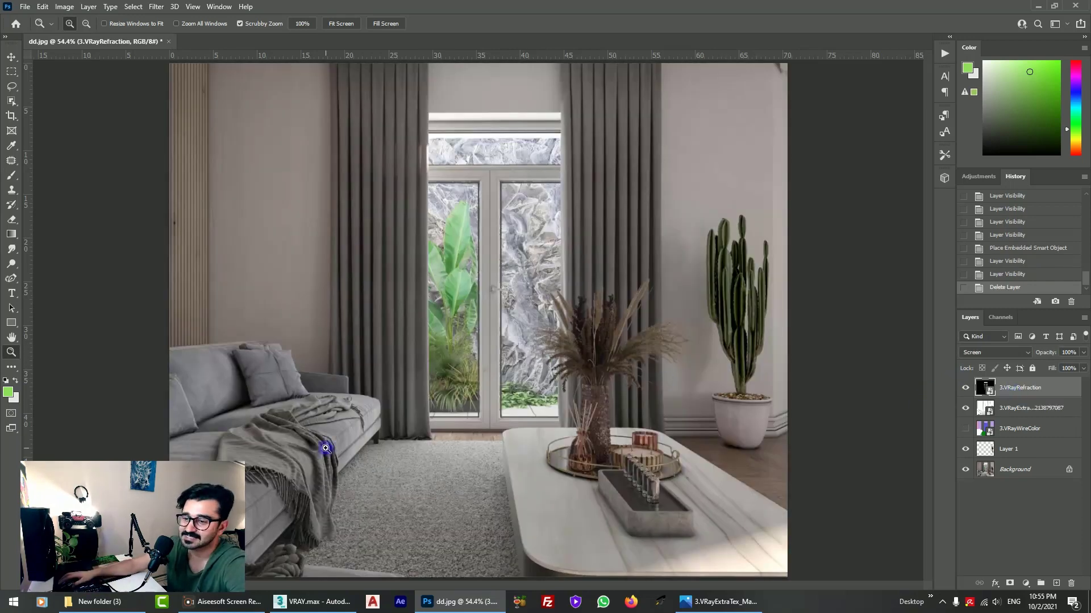
click(83, 606)
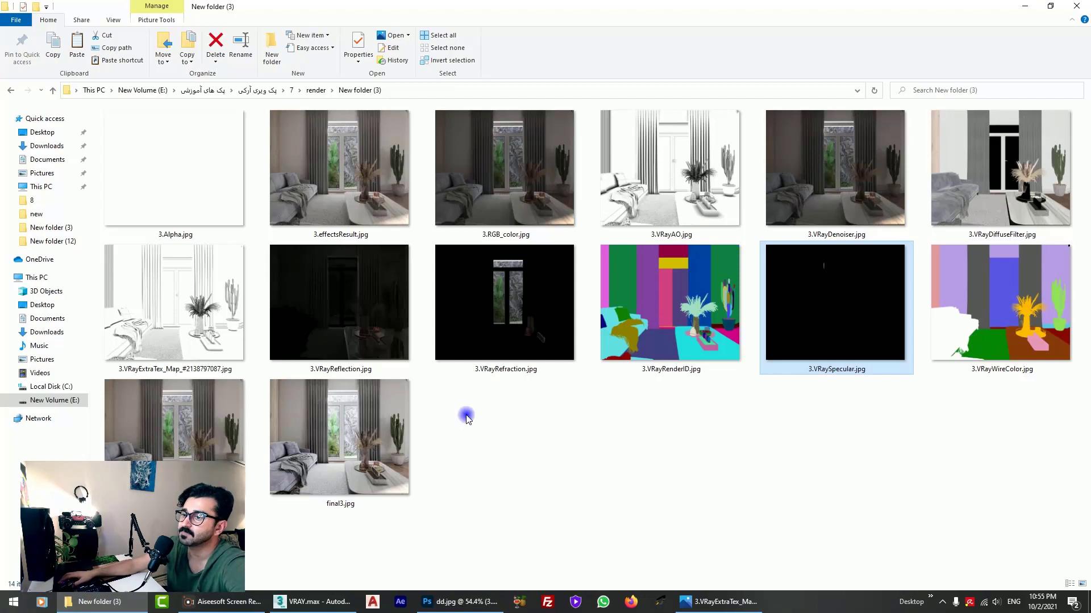